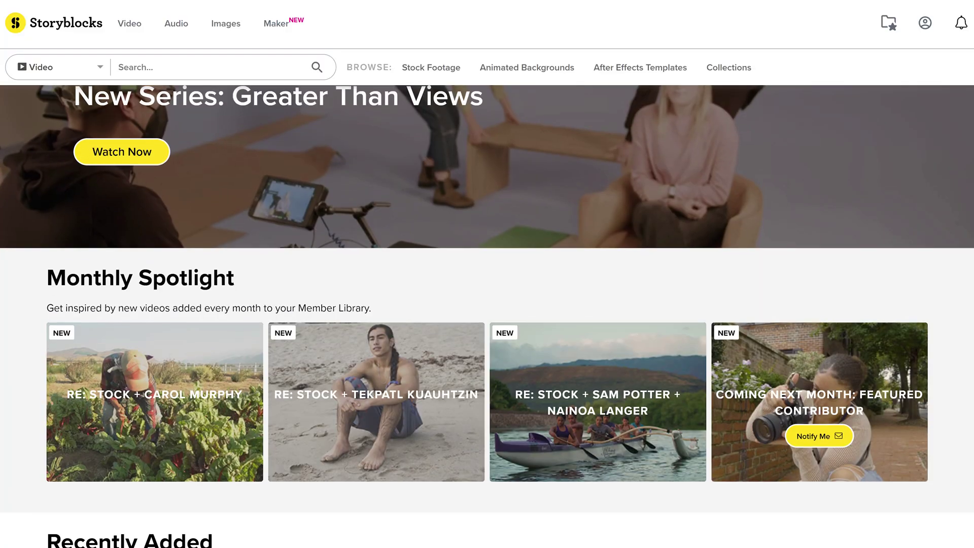
Step: Scroll to bring up the Third Eye Effect composition with the Portal.mov layer over the talent
{"action": "scroll", "coordinate": [487, 314], "scroll_direction": "down", "scroll_amount": 2}
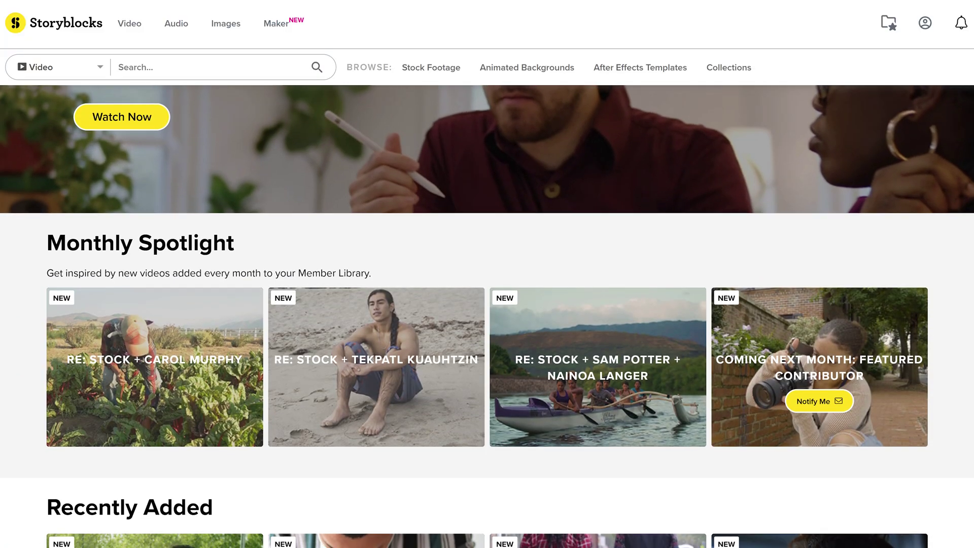
{"action": "scroll", "coordinate": [487, 314], "scroll_direction": "down", "scroll_amount": 2}
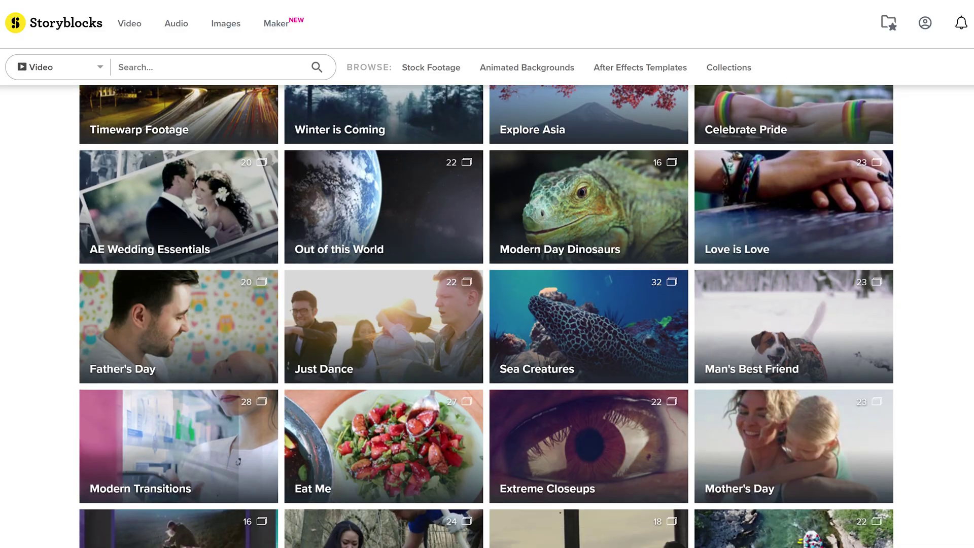
{"action": "scroll", "coordinate": [487, 317], "scroll_direction": "down", "scroll_amount": 2}
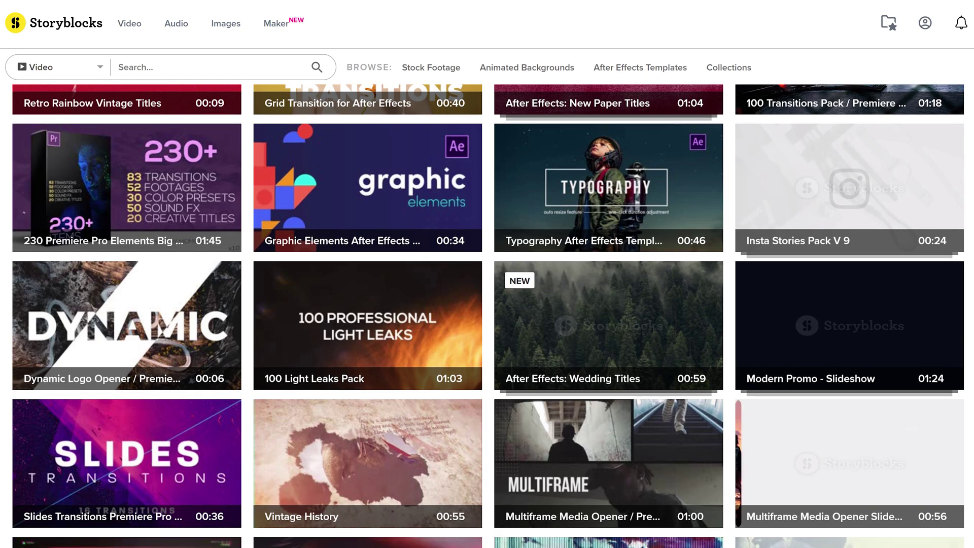
{"action": "scroll", "coordinate": [488, 315], "scroll_direction": "down", "scroll_amount": 3}
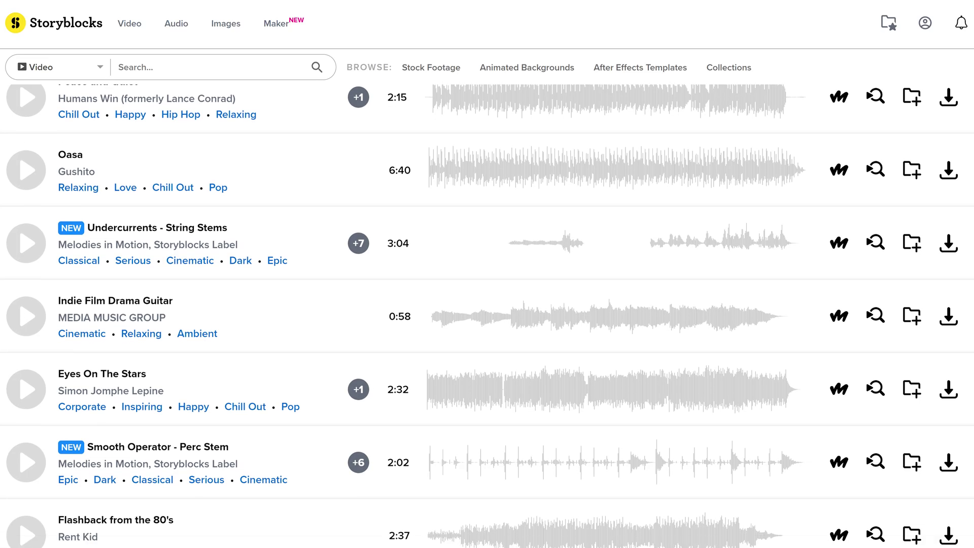
{"action": "scroll", "coordinate": [487, 315], "scroll_direction": "down", "scroll_amount": 2}
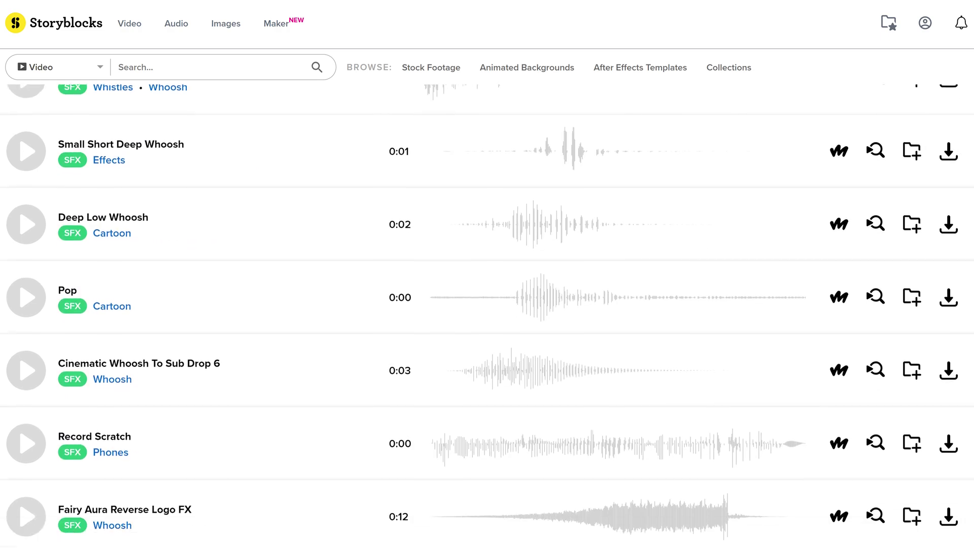
{"action": "scroll", "coordinate": [487, 315], "scroll_direction": "down", "scroll_amount": 3}
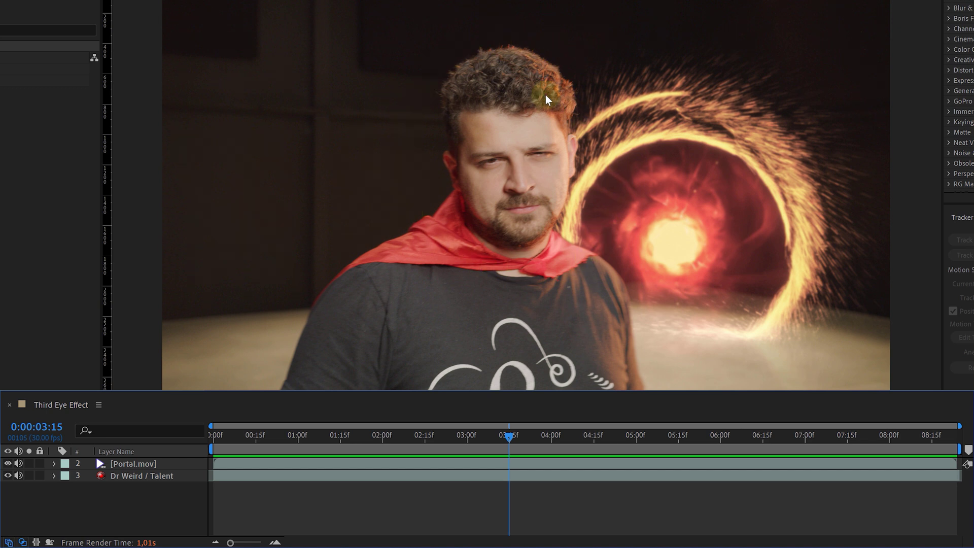
Step: Duplicate Dr Weird / Talent, trim Talent 2 to start at 3:15, and apply Mocha AE
{"action": "left_click", "coordinate": [524, 476]}
{"action": "key", "text": "ctrl+d"}
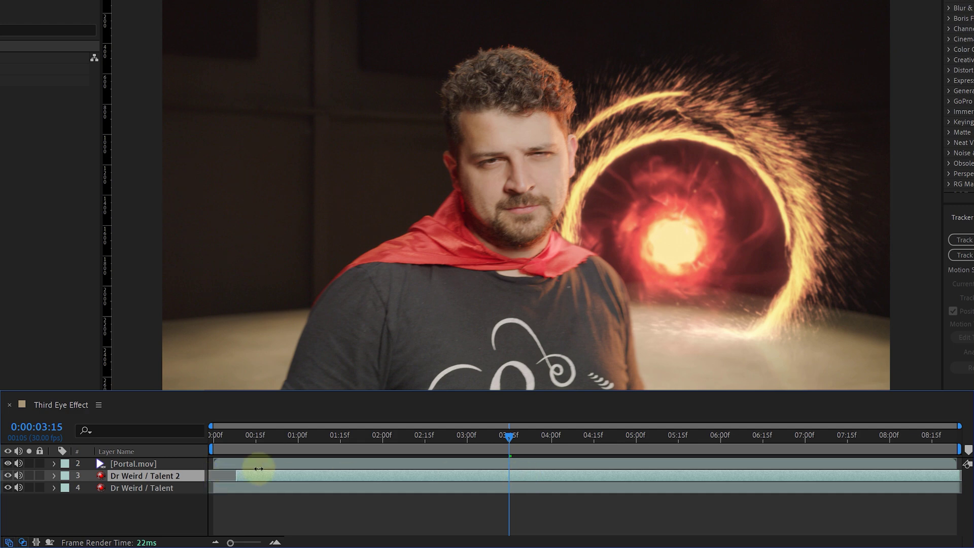
{"action": "left_click_drag", "start_coordinate": [231, 473], "coordinate": [510, 457]}
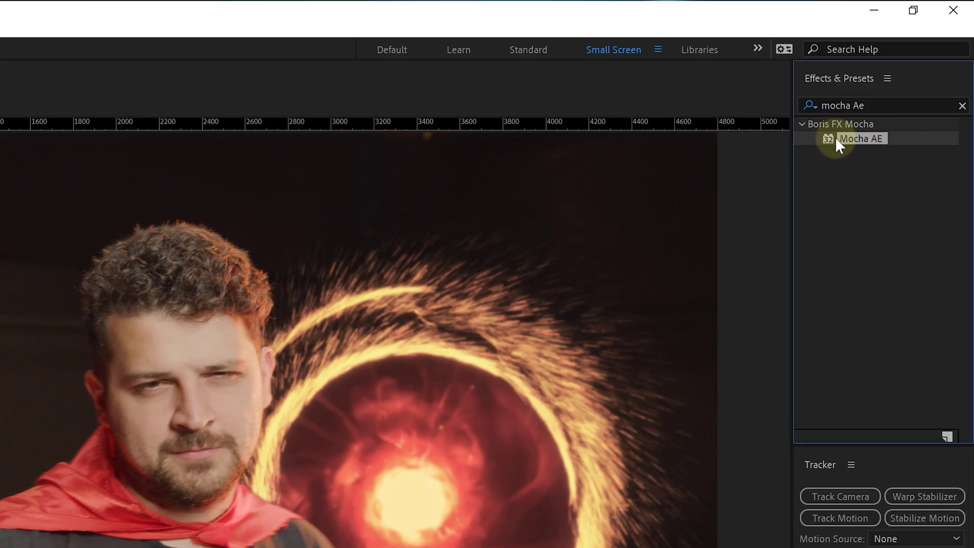
{"action": "left_click_drag", "start_coordinate": [880, 138], "coordinate": [203, 547]}
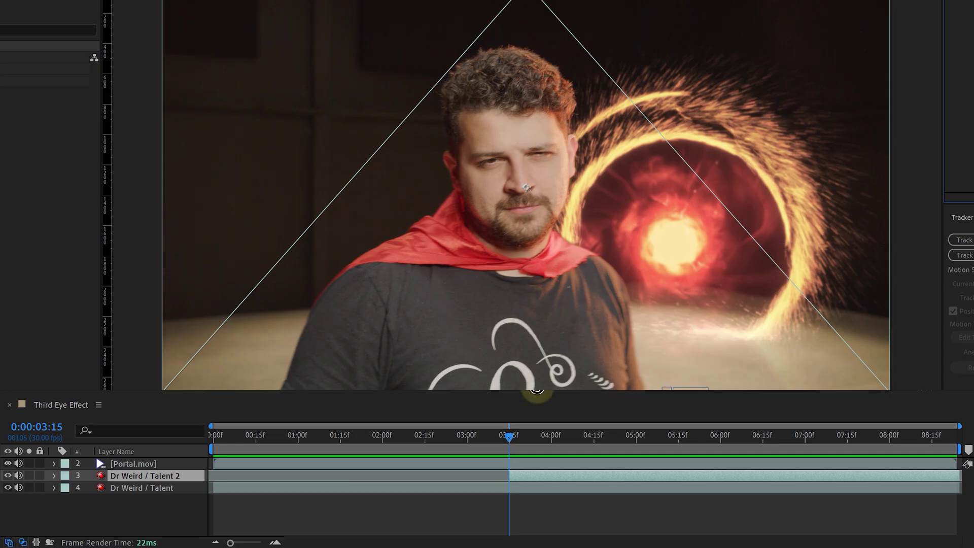
{"action": "left_click_drag", "start_coordinate": [522, 458], "coordinate": [523, 473]}
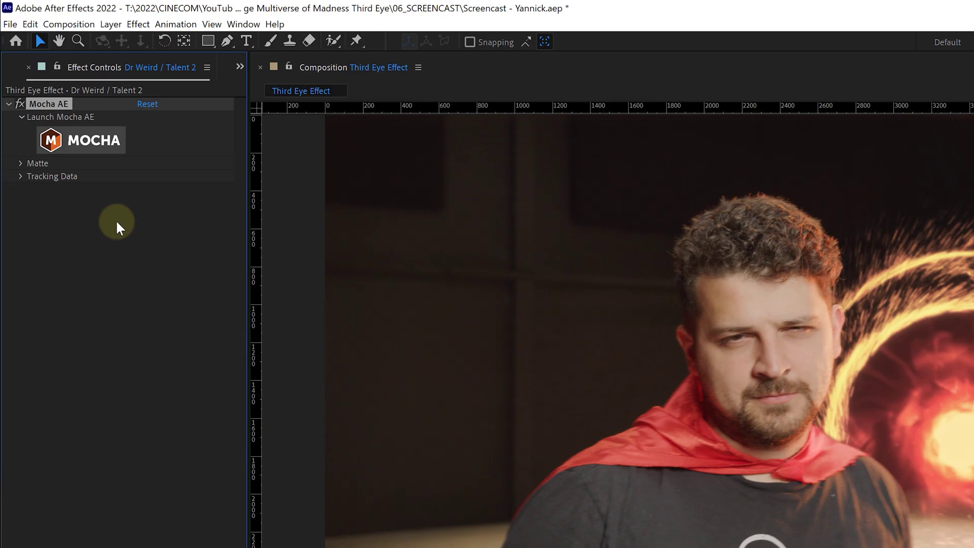
Step: In Mocha AE, draw an X-Spline shape around the man's forehead
{"action": "left_click", "coordinate": [102, 148]}
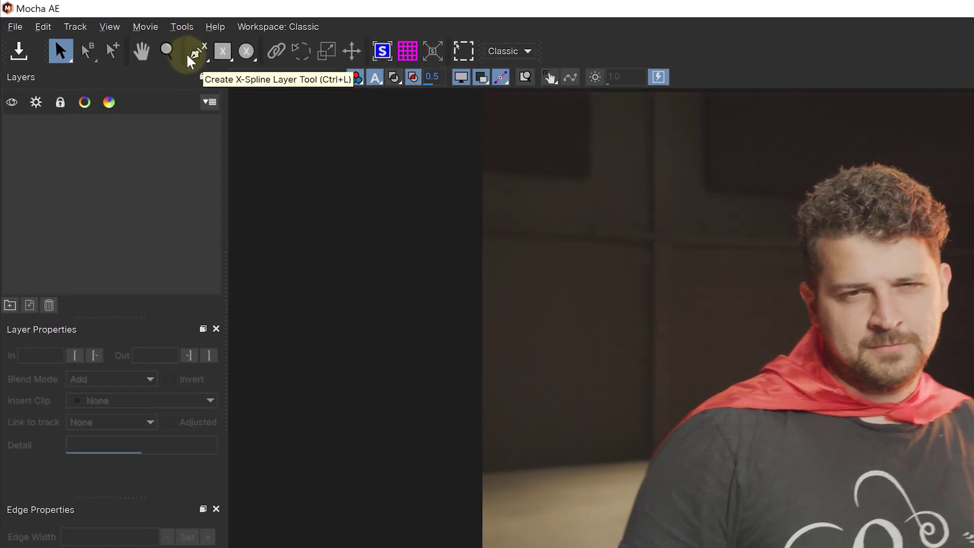
{"action": "left_click", "coordinate": [198, 62]}
{"action": "left_click", "coordinate": [834, 207]}
{"action": "left_click", "coordinate": [840, 276]}
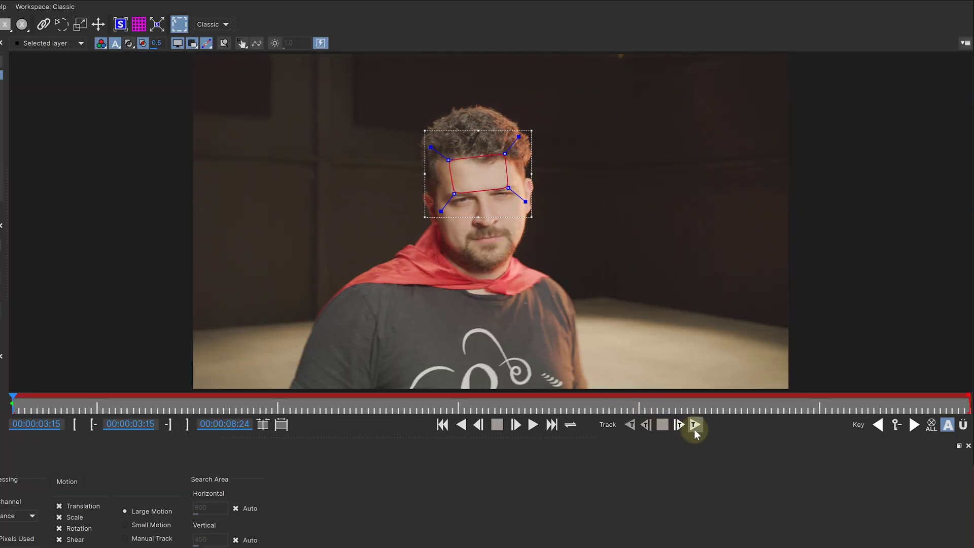
Step: Track the forehead shape forward, align the surface at 03:15, and save the track
{"action": "left_click", "coordinate": [695, 426]}
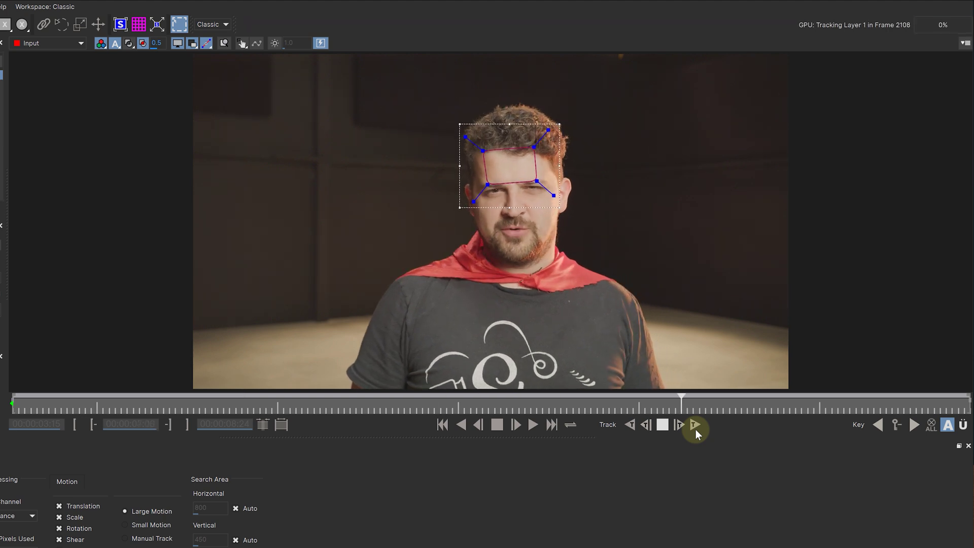
{"action": "left_click_drag", "start_coordinate": [805, 398], "coordinate": [3, 398]}
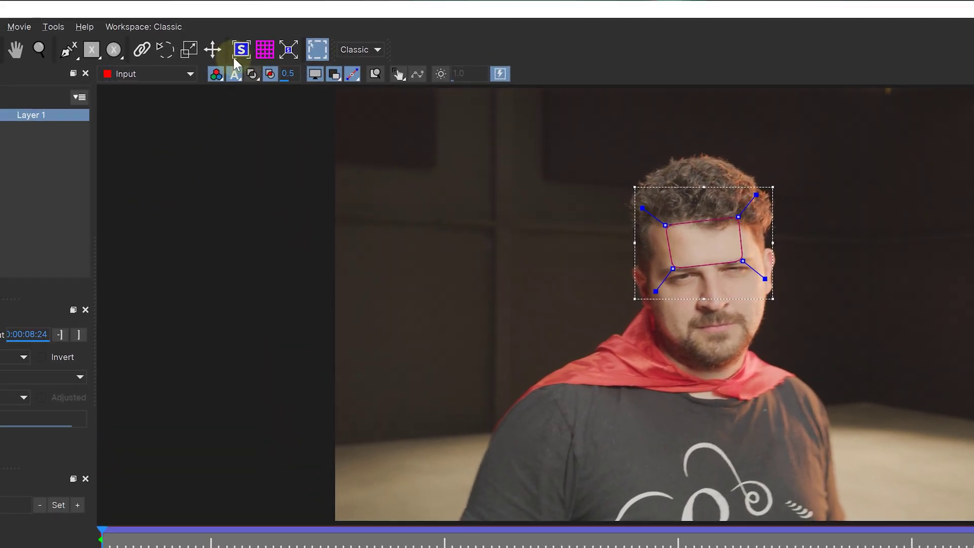
{"action": "left_click", "coordinate": [274, 54]}
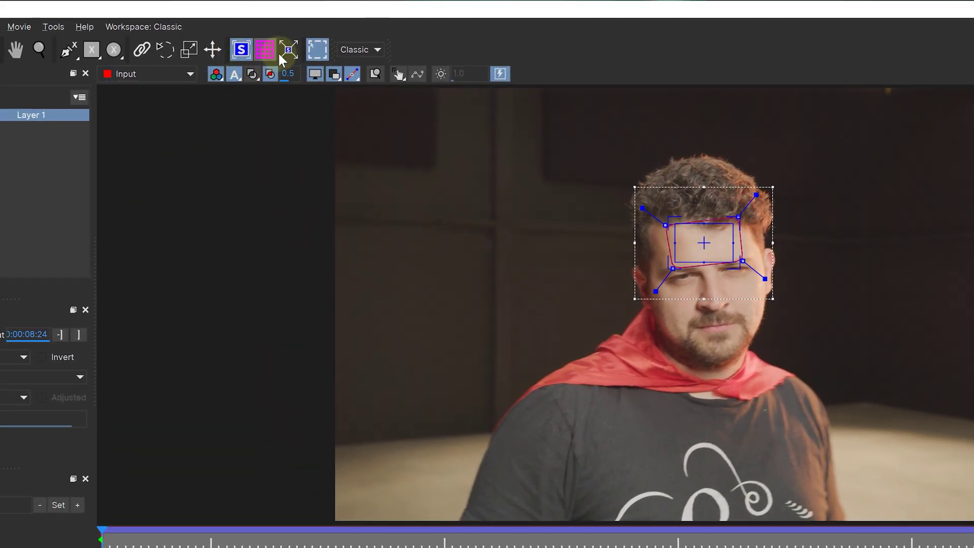
{"action": "left_click", "coordinate": [288, 60]}
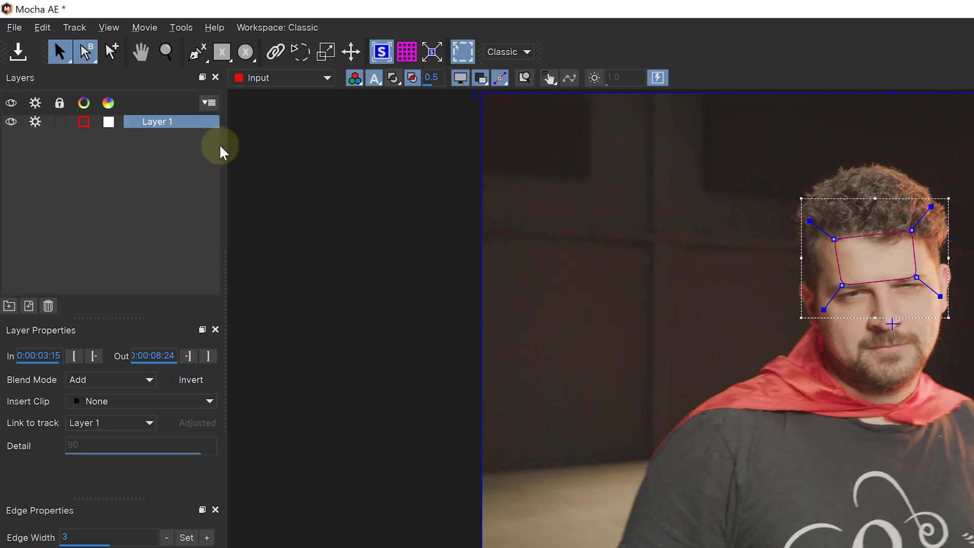
{"action": "left_click", "coordinate": [19, 57]}
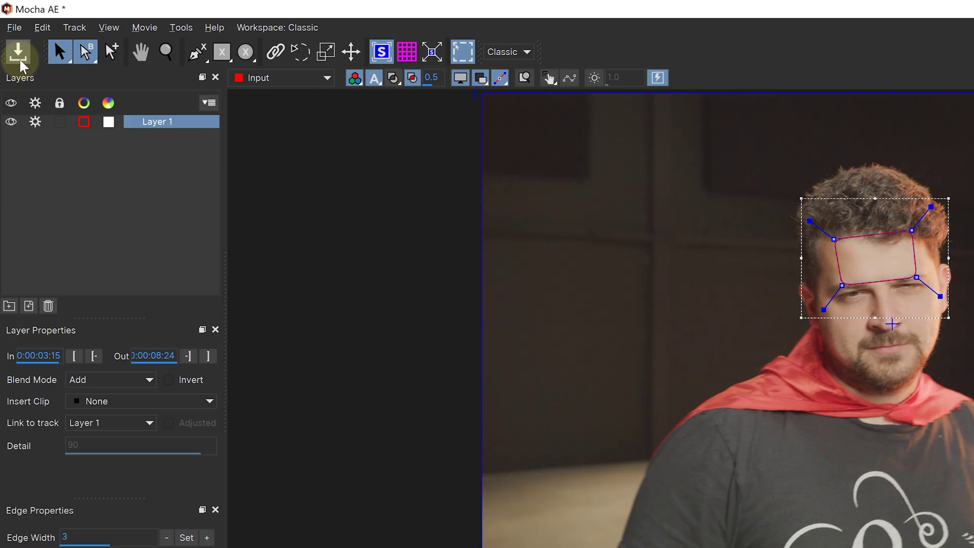
Step: Add Third Eye.mov as the top layer starting around 04:00f
{"action": "left_click", "coordinate": [62, 65]}
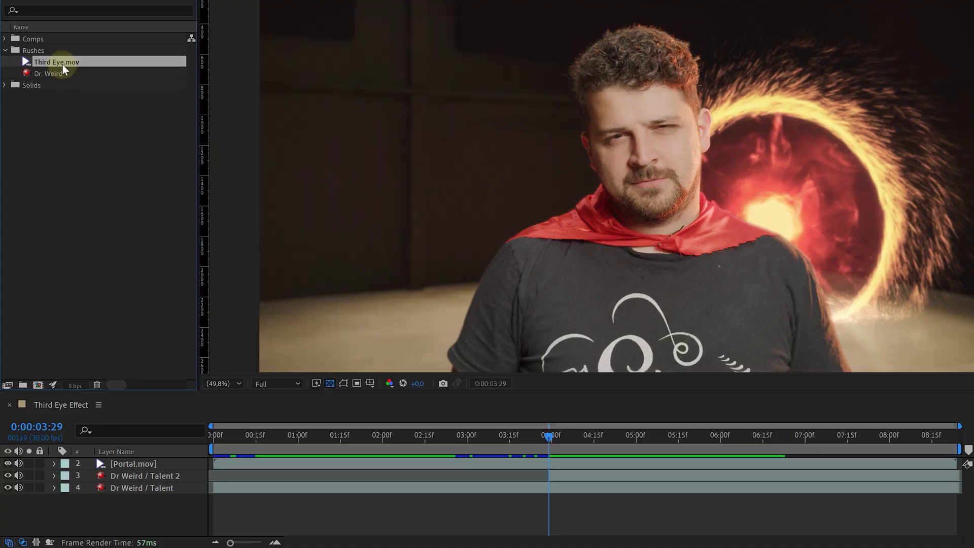
{"action": "left_click_drag", "start_coordinate": [157, 460], "coordinate": [157, 460]}
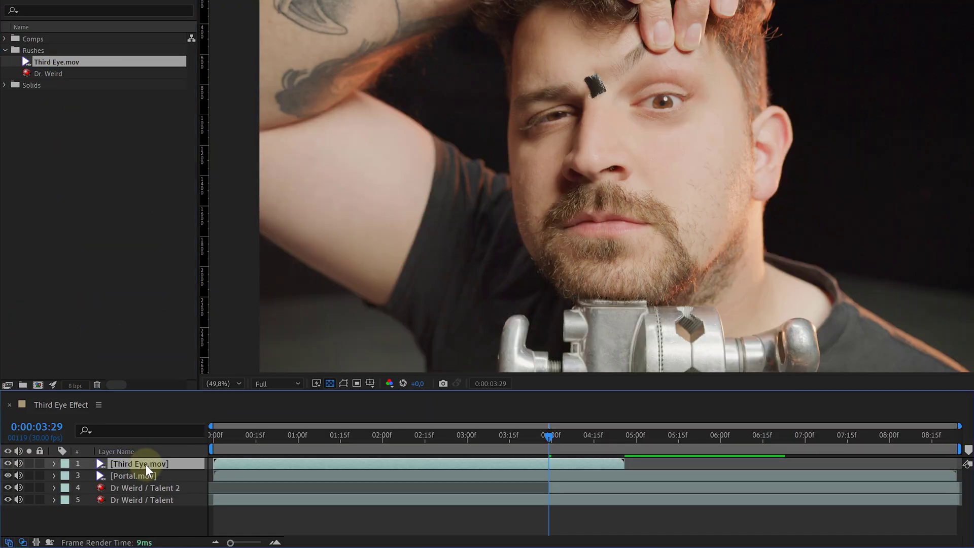
{"action": "left_click_drag", "start_coordinate": [240, 467], "coordinate": [578, 461]}
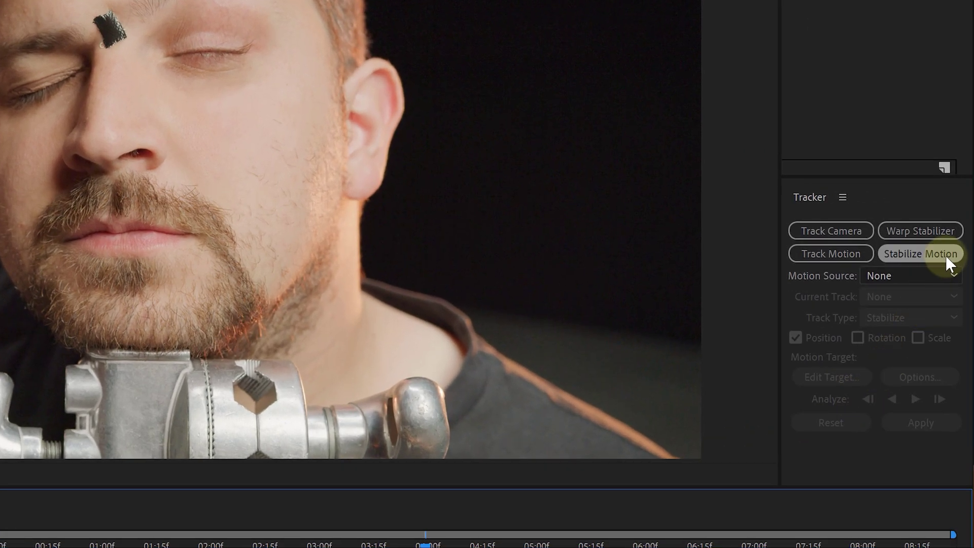
Step: Stabilize the clip with a forehead track point analyzed forward, targeting Third Eye.mov
{"action": "left_click", "coordinate": [946, 255]}
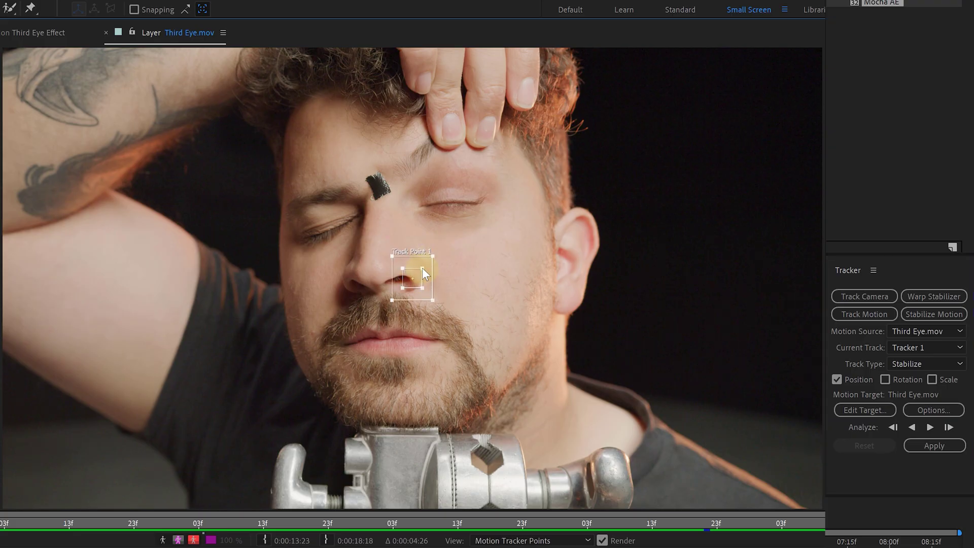
{"action": "left_click_drag", "start_coordinate": [422, 267], "coordinate": [419, 179]}
{"action": "left_click", "coordinate": [930, 428]}
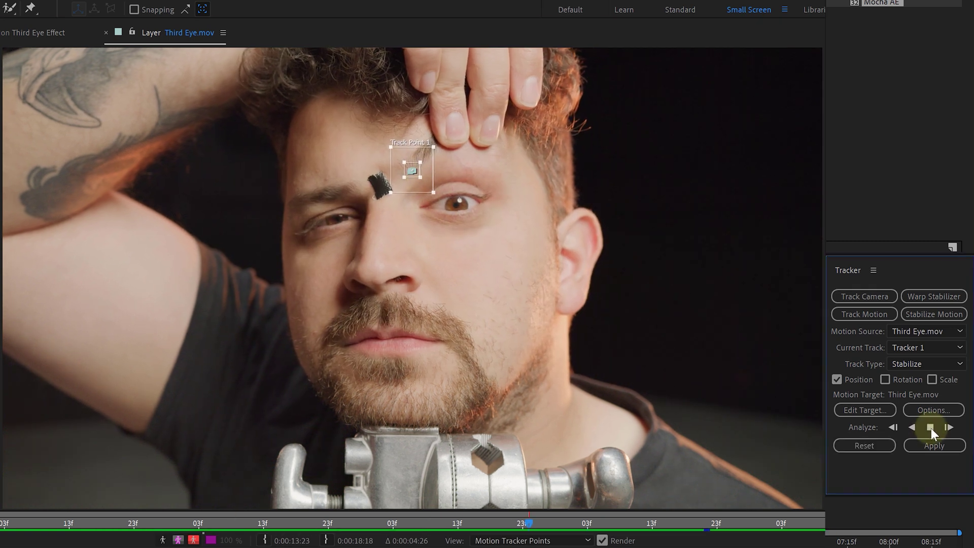
{"action": "left_click", "coordinate": [864, 410]}
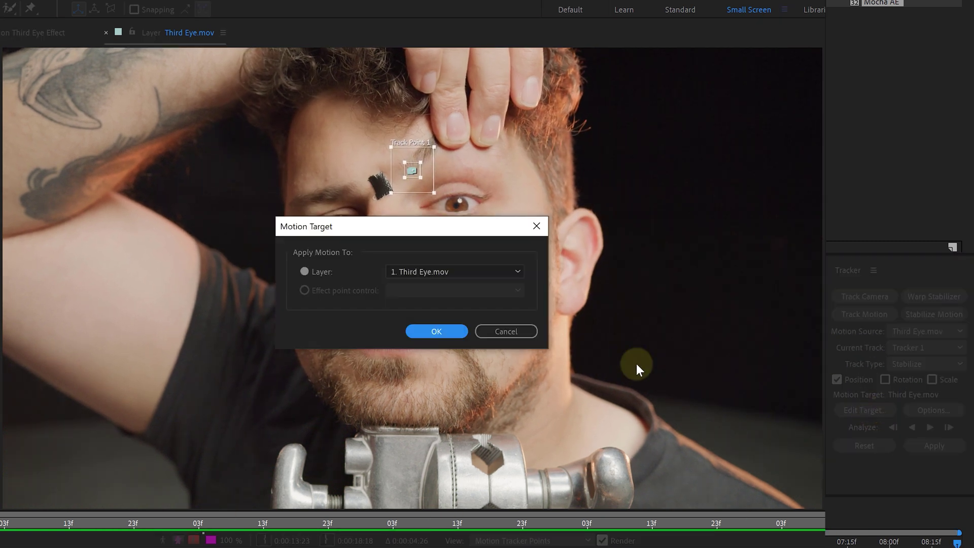
{"action": "left_click", "coordinate": [429, 331]}
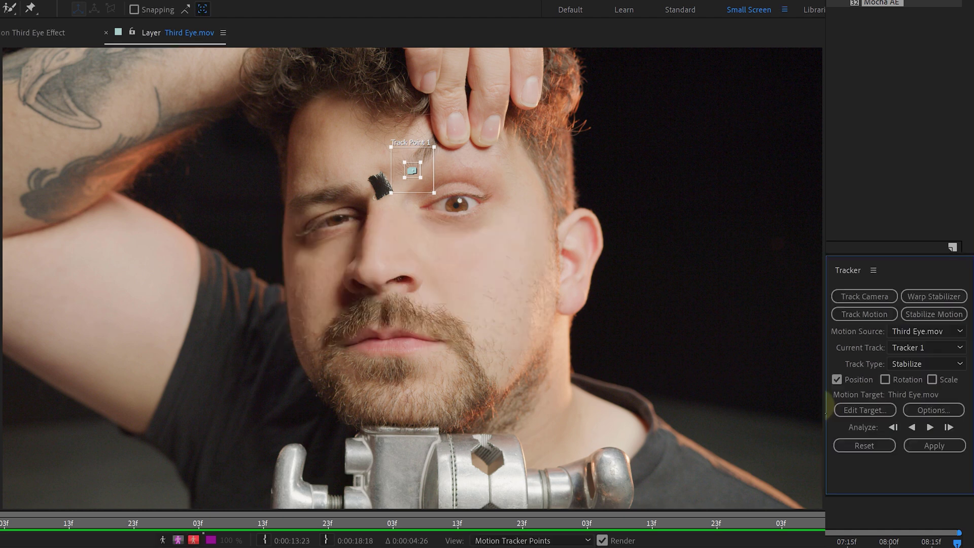
{"action": "left_click", "coordinate": [936, 451]}
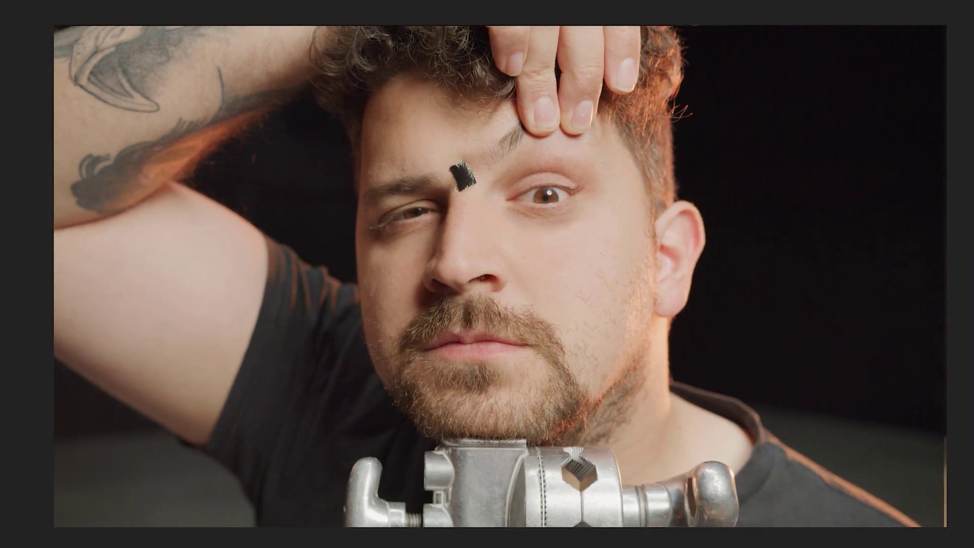
{"action": "left_click", "coordinate": [203, 446]}
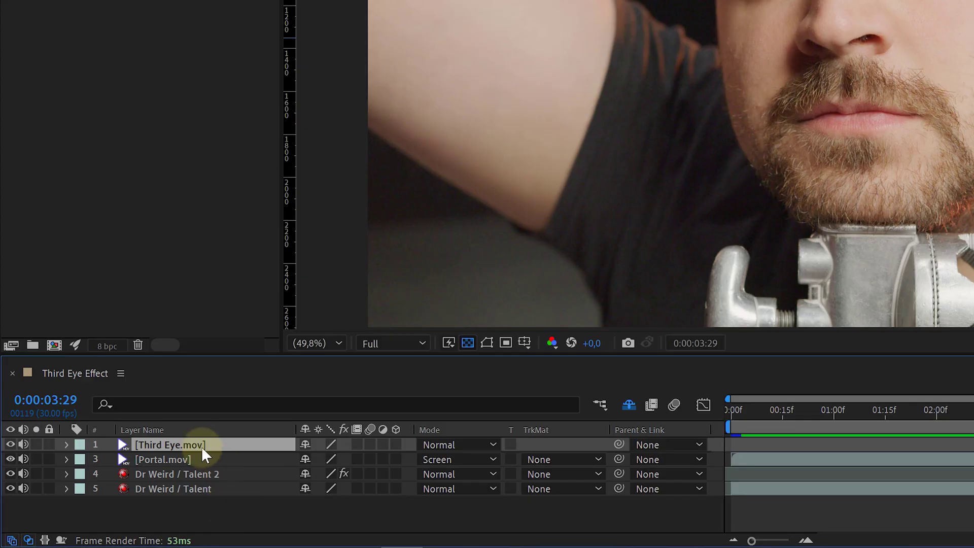
Step: Mask the third eye with a closed, feathered outline and fit it on the forehead
{"action": "right_click", "coordinate": [202, 447]}
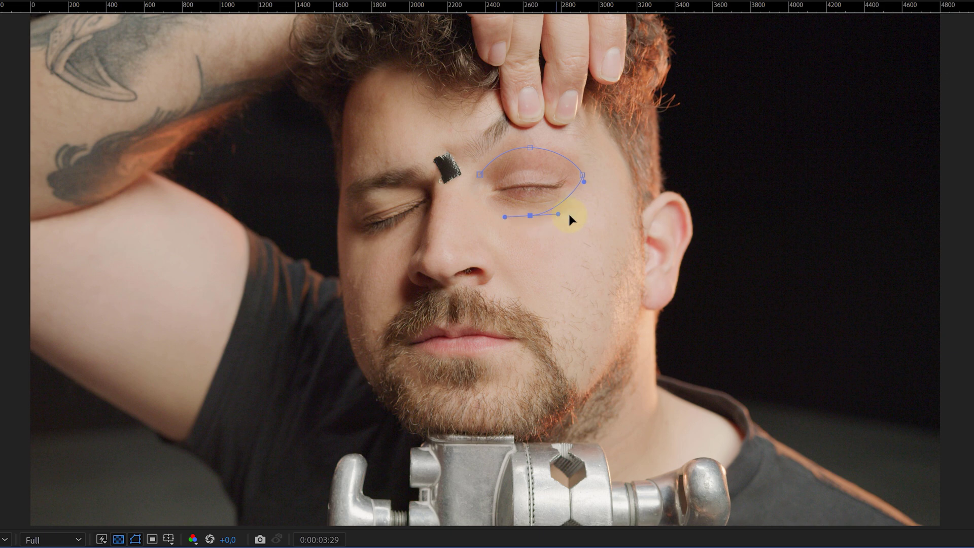
{"action": "left_click", "coordinate": [480, 175]}
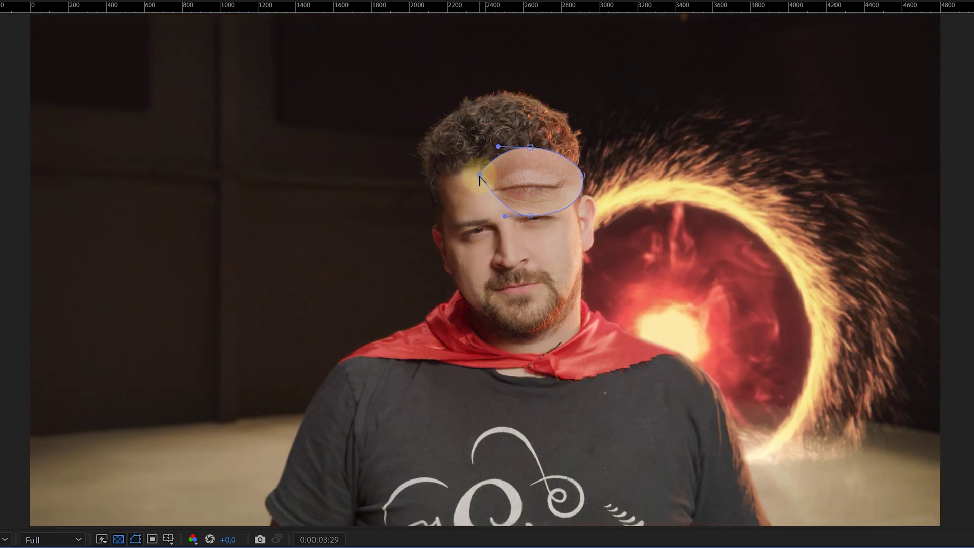
{"action": "left_click", "coordinate": [310, 482]}
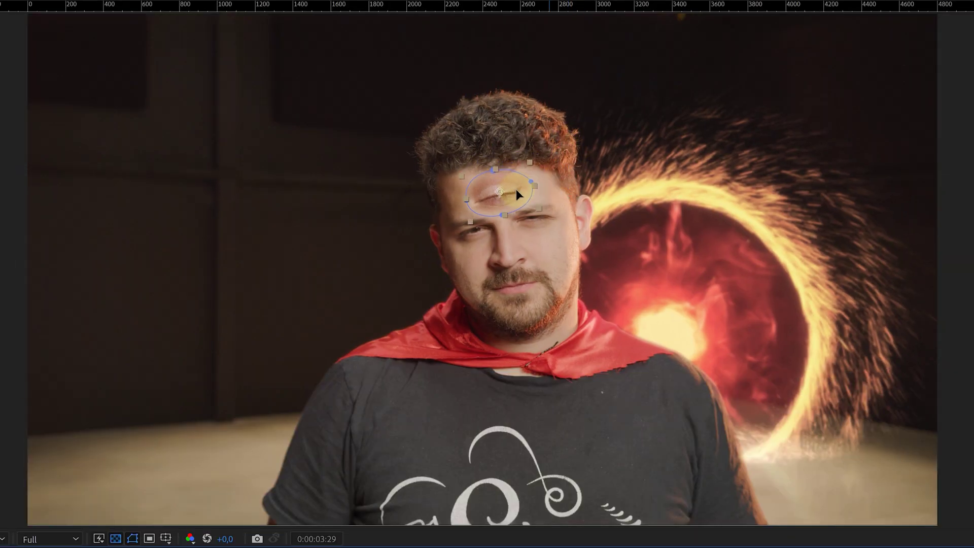
{"action": "left_click_drag", "start_coordinate": [516, 190], "coordinate": [522, 169]}
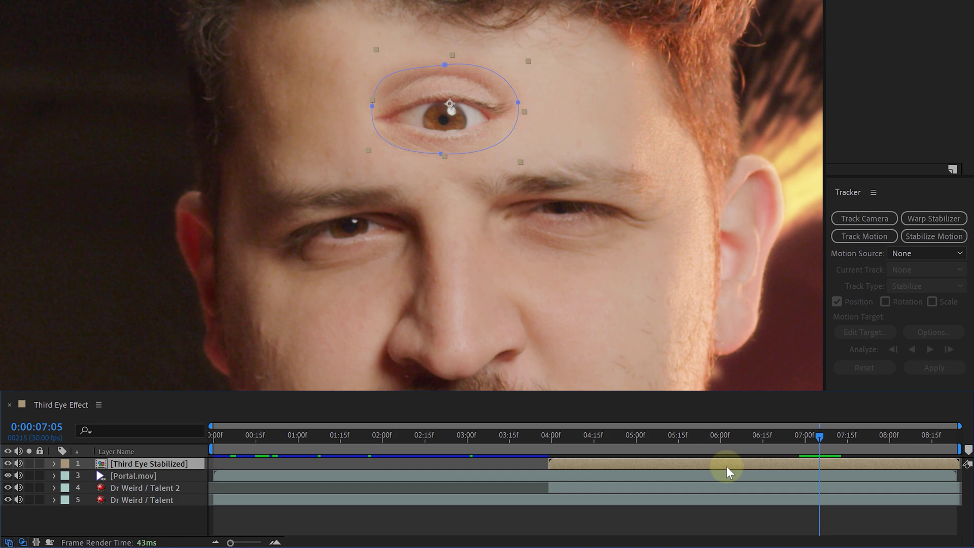
Step: Duplicate the Third Eye Stabilized layer and flip the copy horizontally
{"action": "key", "text": "ctrl+d"}
{"action": "right_click", "coordinate": [727, 466]}
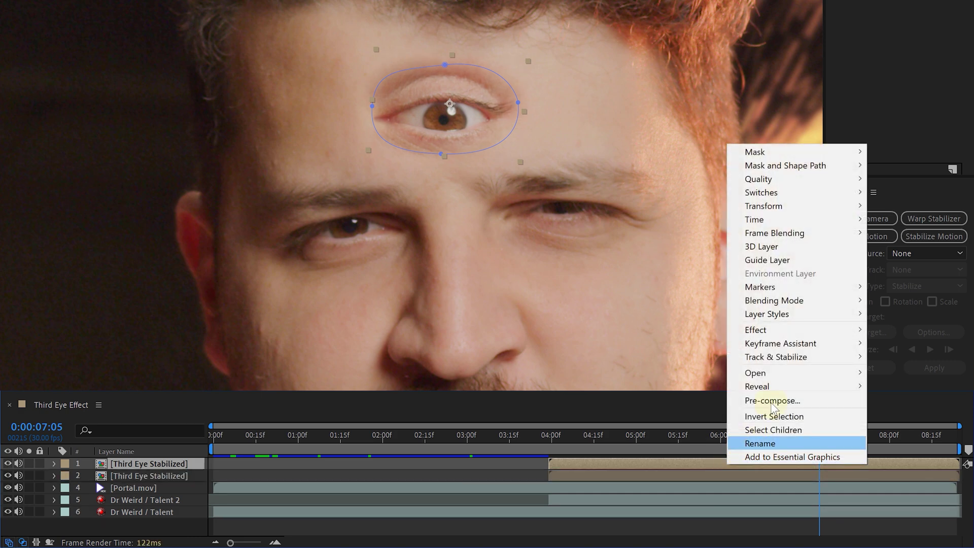
{"action": "mouse_move", "coordinate": [777, 206]}
{"action": "left_click", "coordinate": [615, 305]}
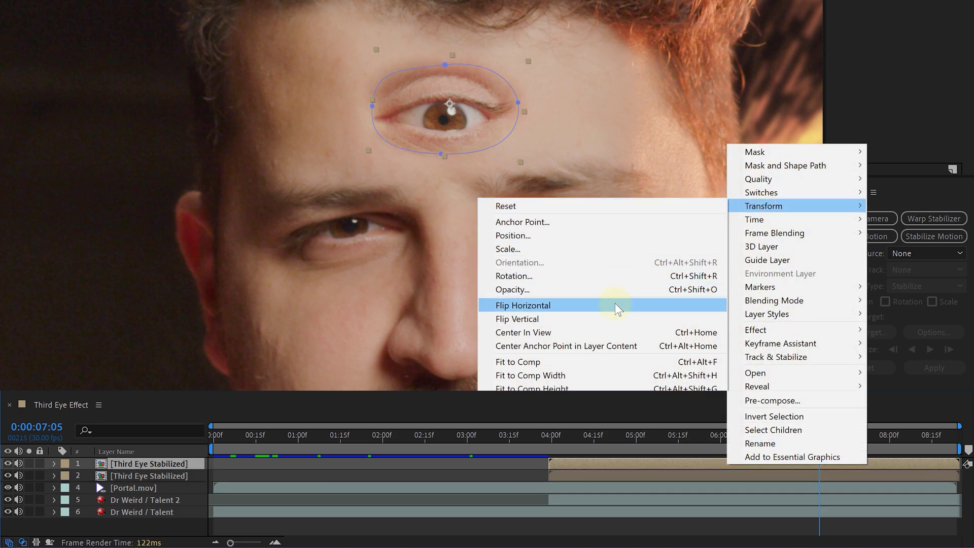
Step: Reshape the eye mask with Free Transform in the maximized viewer
{"action": "key", "text": "grave"}
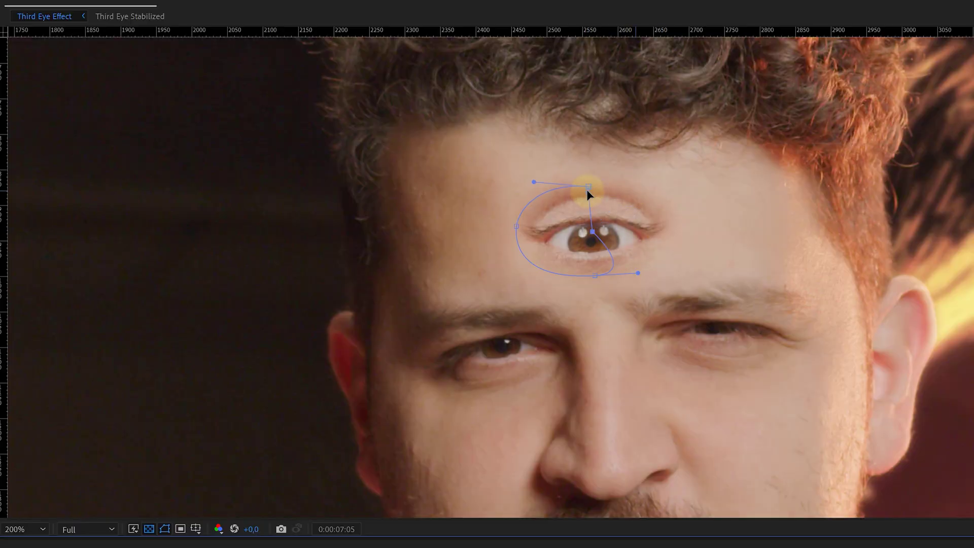
{"action": "left_click", "coordinate": [616, 260]}
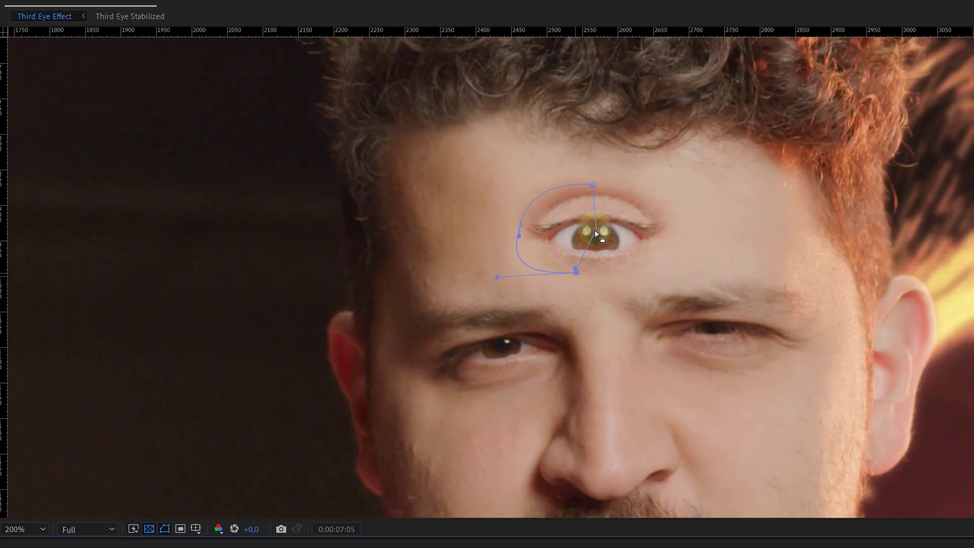
{"action": "double_click", "coordinate": [578, 182]}
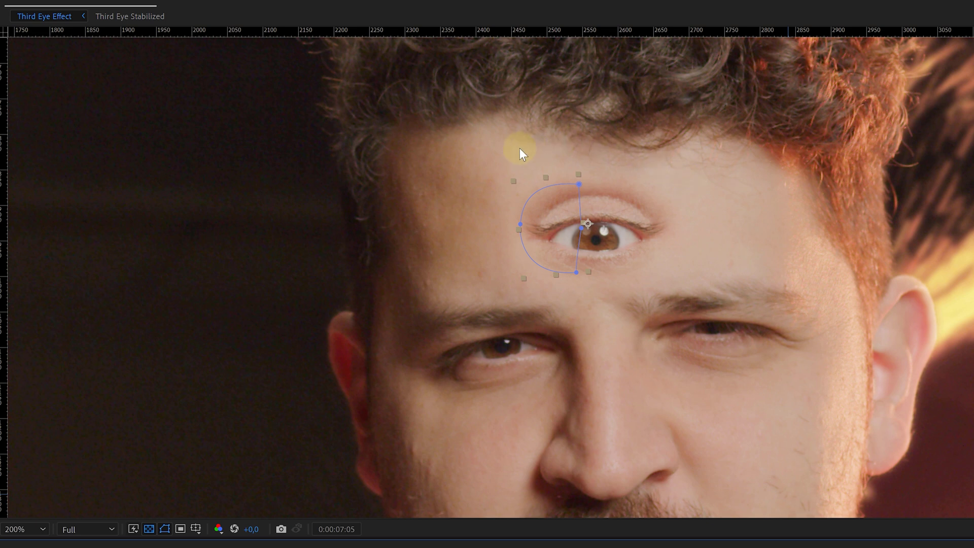
{"action": "key", "text": "grave"}
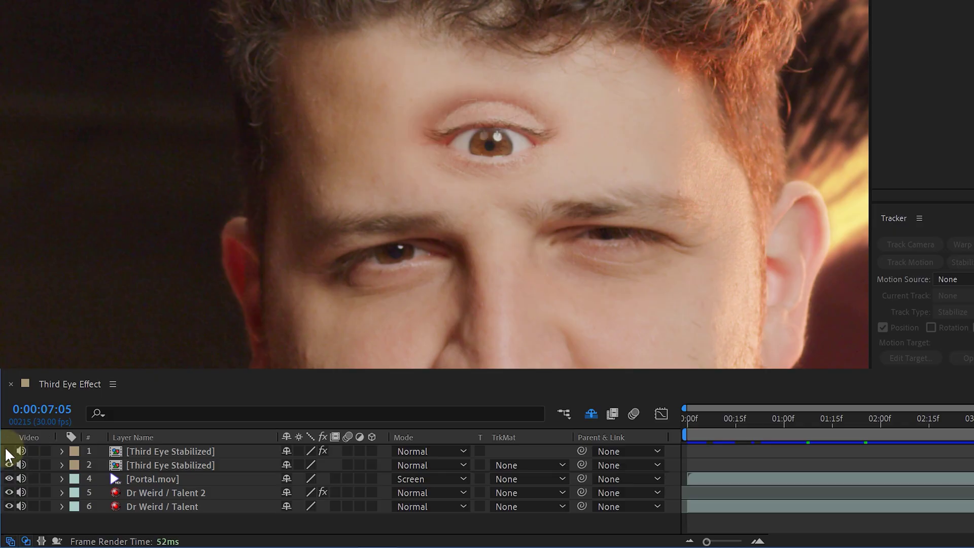
{"action": "left_click", "coordinate": [205, 462]}
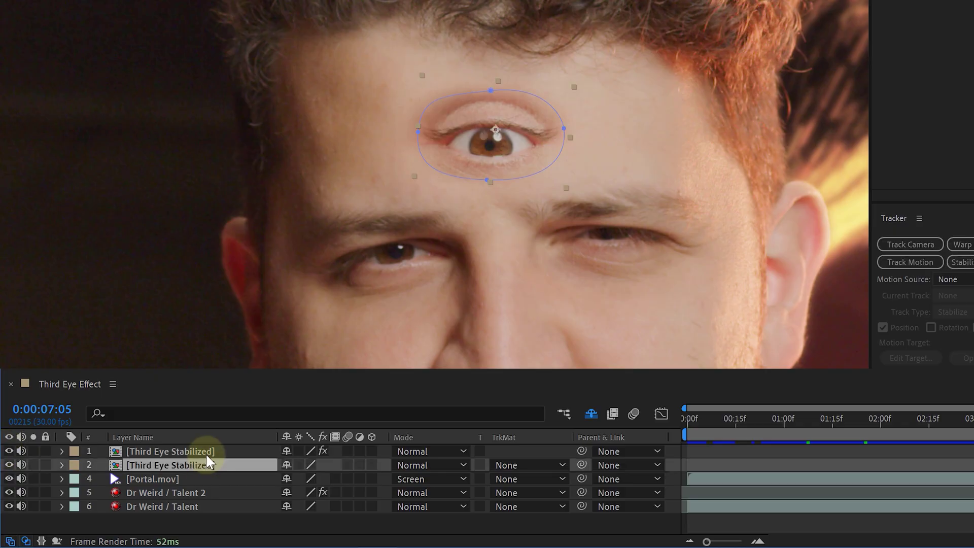
{"action": "left_click", "coordinate": [206, 449], "text": "shift"}
{"action": "right_click", "coordinate": [206, 449]}
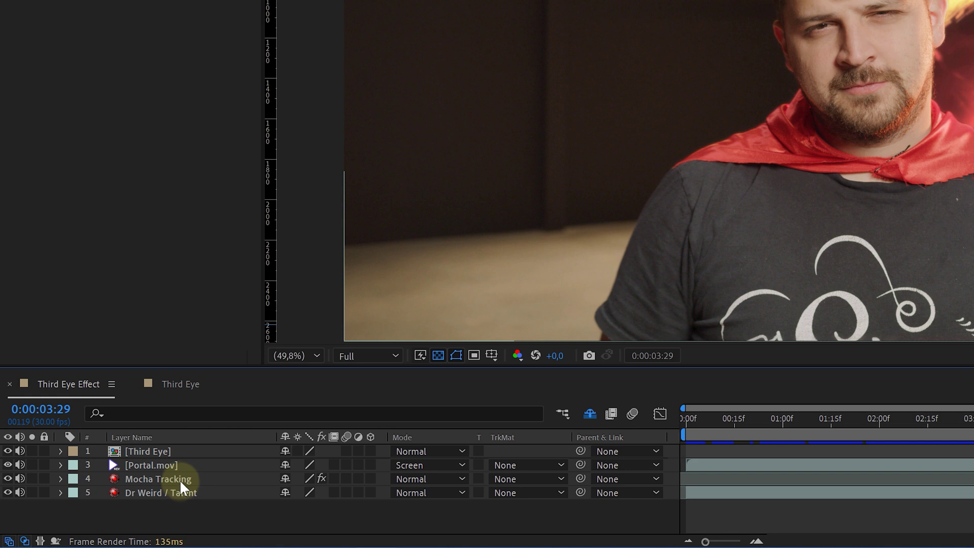
Step: Create track data from the Mocha Tracking effect and preview at 04:14 and 05:11
{"action": "left_click", "coordinate": [179, 480]}
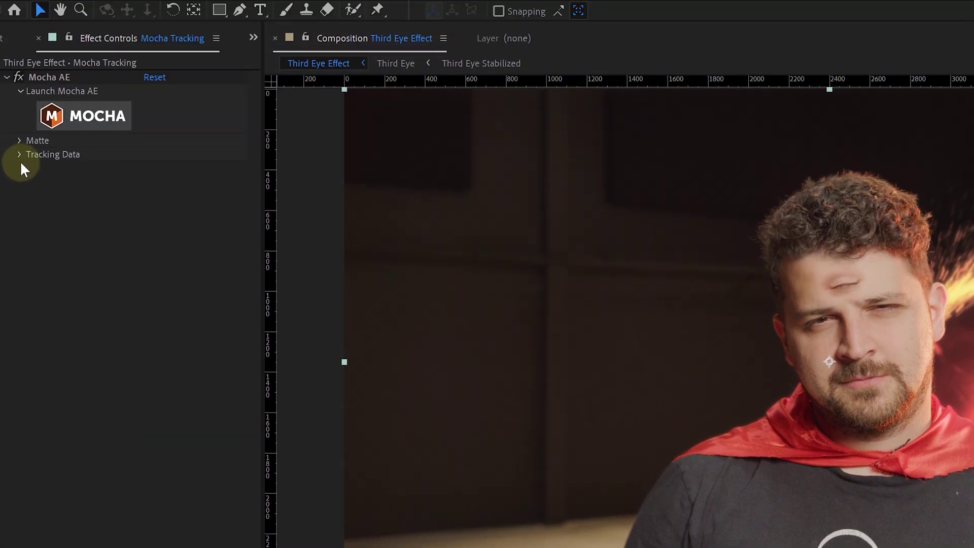
{"action": "left_click", "coordinate": [19, 154]}
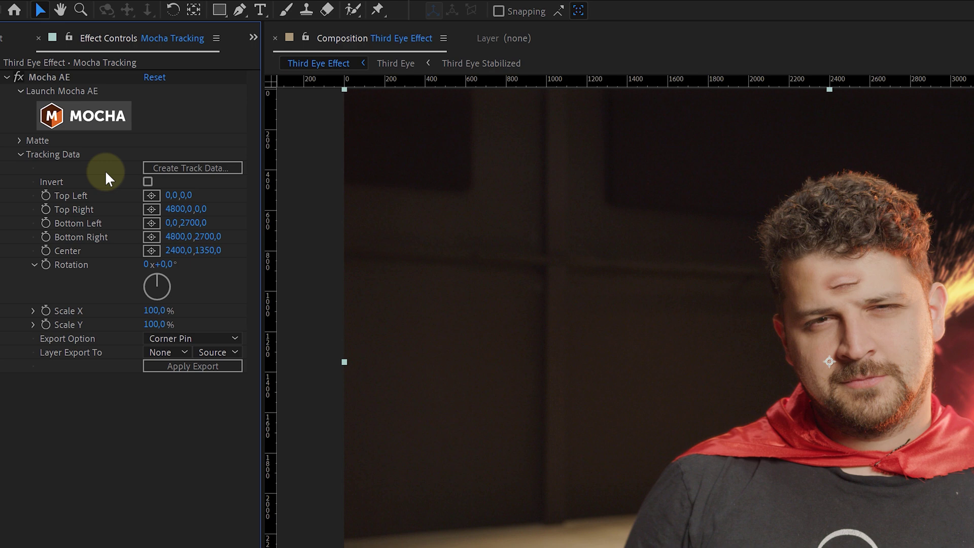
{"action": "left_click", "coordinate": [217, 173]}
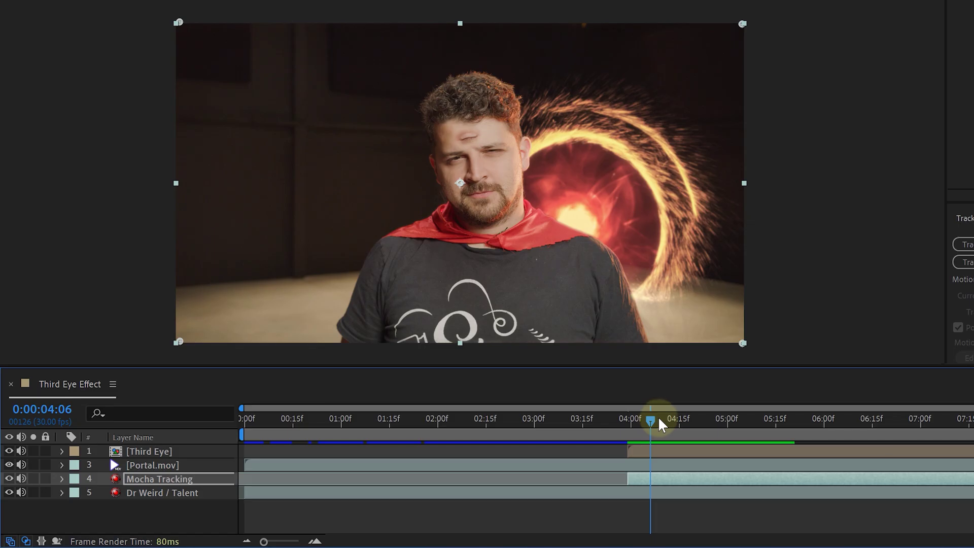
{"action": "left_click_drag", "start_coordinate": [658, 416], "coordinate": [681, 415]}
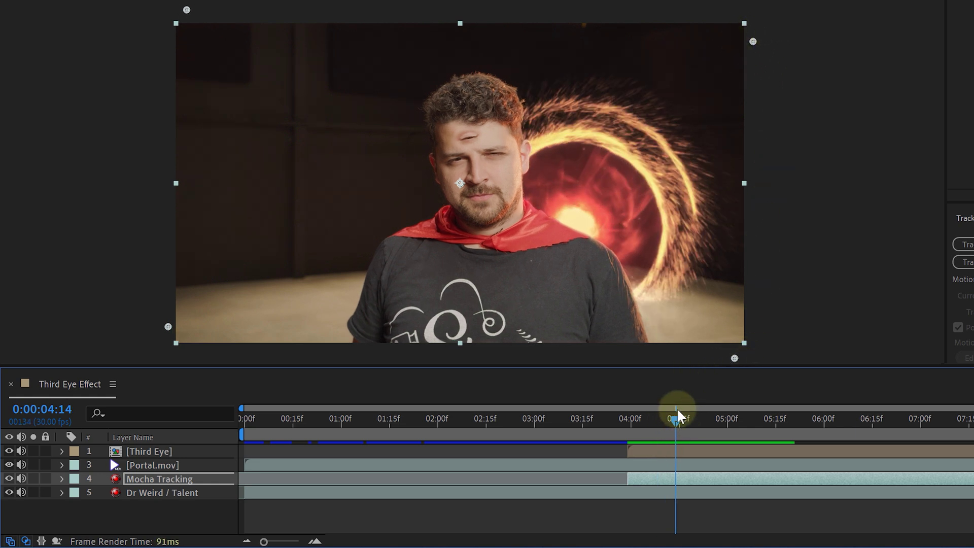
{"action": "left_click_drag", "start_coordinate": [677, 417], "coordinate": [787, 416]}
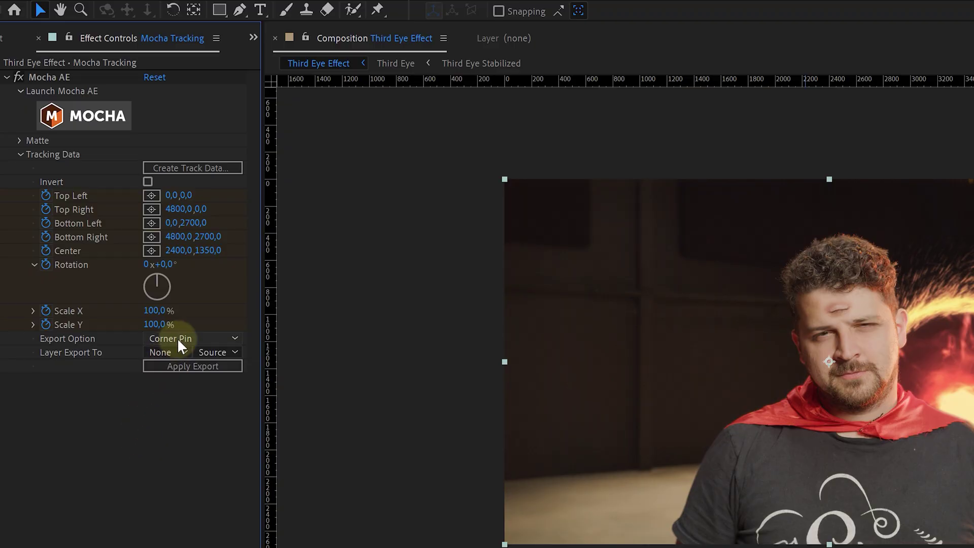
Step: Export the Mocha track as Corner Pin to layer 1. Third Eye and apply it
{"action": "left_click", "coordinate": [175, 340]}
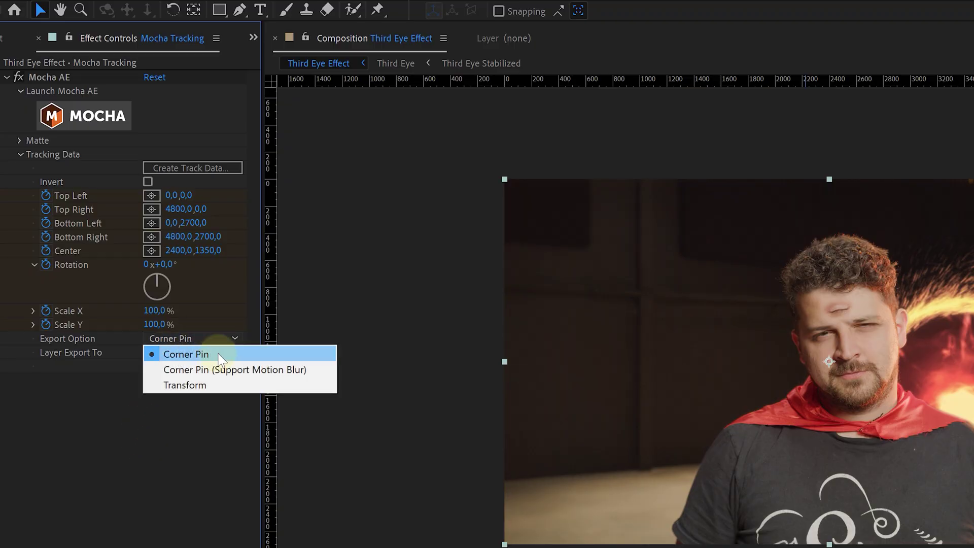
{"action": "left_click", "coordinate": [203, 359]}
{"action": "left_click", "coordinate": [181, 351]}
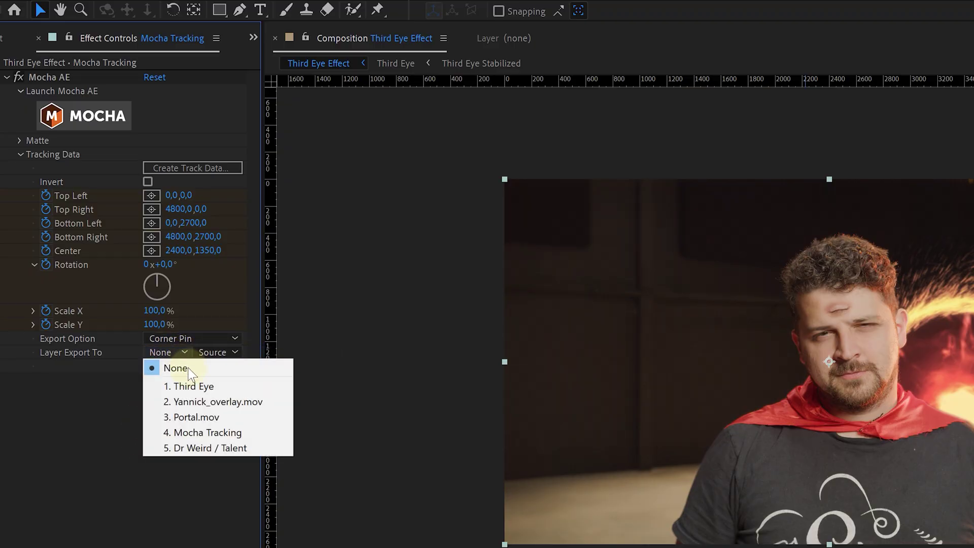
{"action": "left_click", "coordinate": [191, 387]}
{"action": "left_click", "coordinate": [181, 367]}
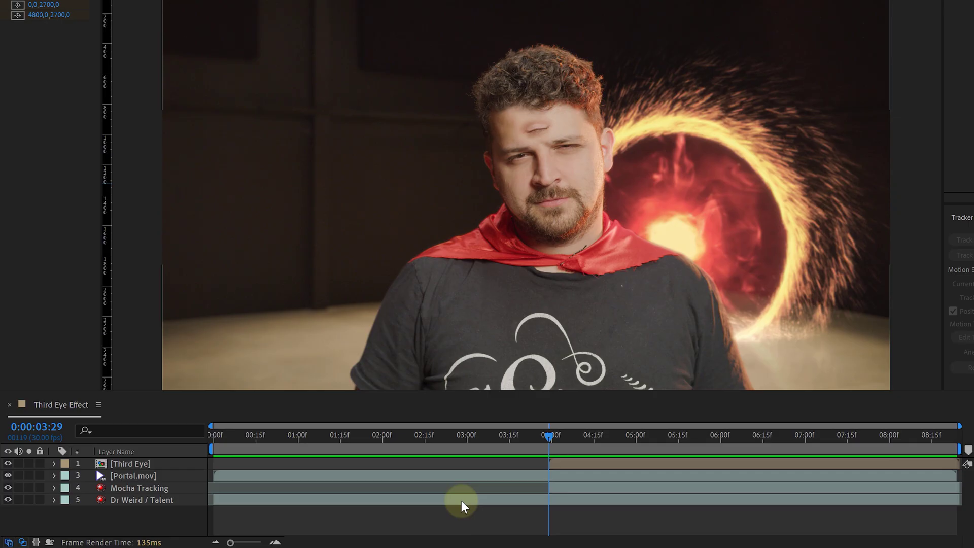
Step: Duplicate Dr Weird / Talent to the top, trimmed from 03:29 to about 04:15
{"action": "left_click", "coordinate": [461, 501]}
{"action": "key", "text": "ctrl+d"}
{"action": "left_click_drag", "start_coordinate": [179, 499], "coordinate": [166, 458]}
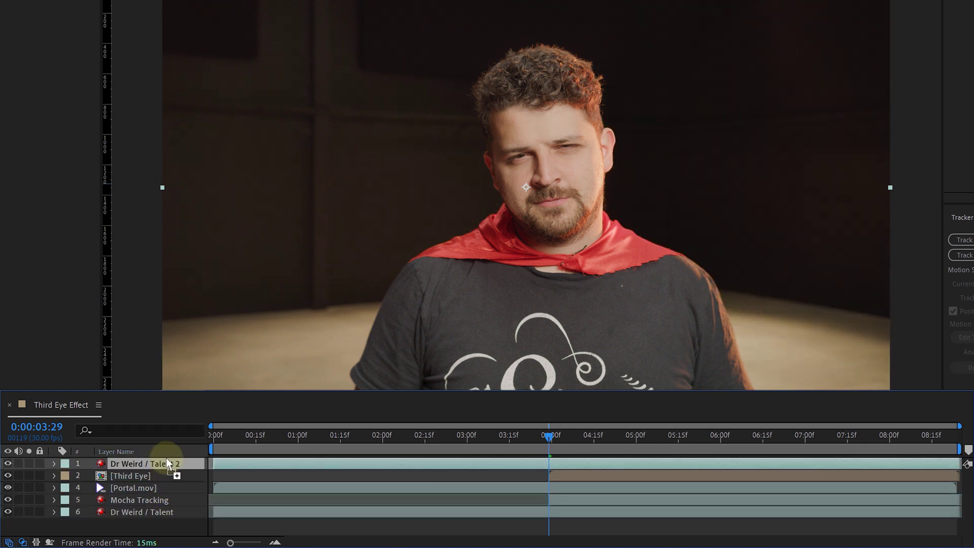
{"action": "left_click_drag", "start_coordinate": [392, 462], "coordinate": [550, 463]}
{"action": "left_click_drag", "start_coordinate": [957, 463], "coordinate": [611, 463]}
Step: Draw two pen masks around the forehead on the duplicate layer
{"action": "key", "text": "g"}
{"action": "left_click", "coordinate": [446, 62]}
{"action": "left_click", "coordinate": [475, 160]}
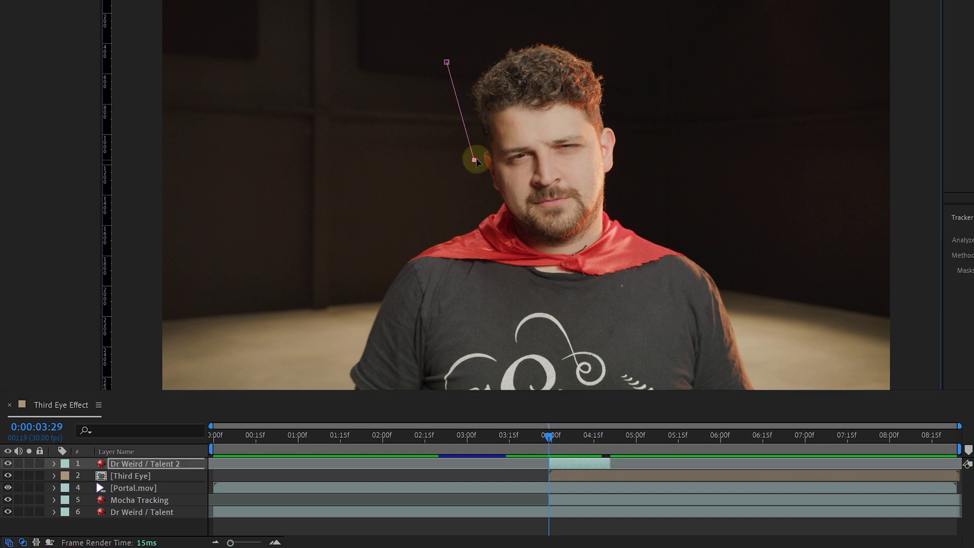
{"action": "left_click", "coordinate": [448, 63]}
{"action": "left_click", "coordinate": [579, 131]}
{"action": "left_click", "coordinate": [624, 192]}
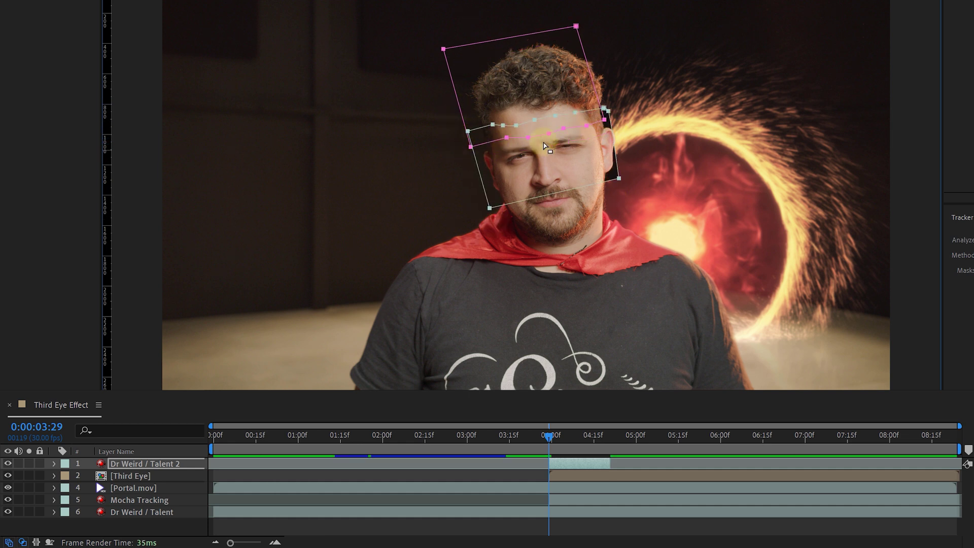
Step: Keyframe the mask paths at 4:09 and 4:16, pulling Mask 2 over the eyebrow
{"action": "key", "text": "m"}
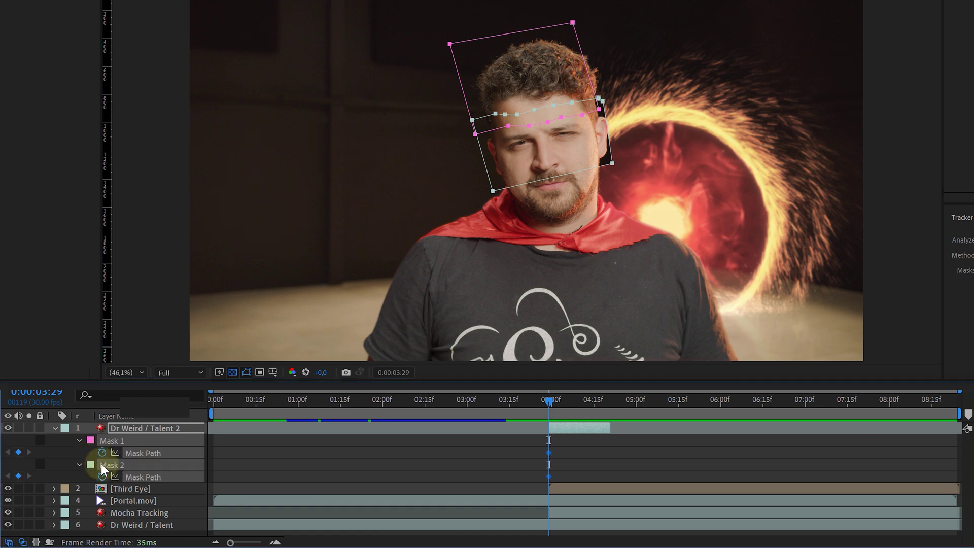
{"action": "key", "text": "shift+Page_Down"}
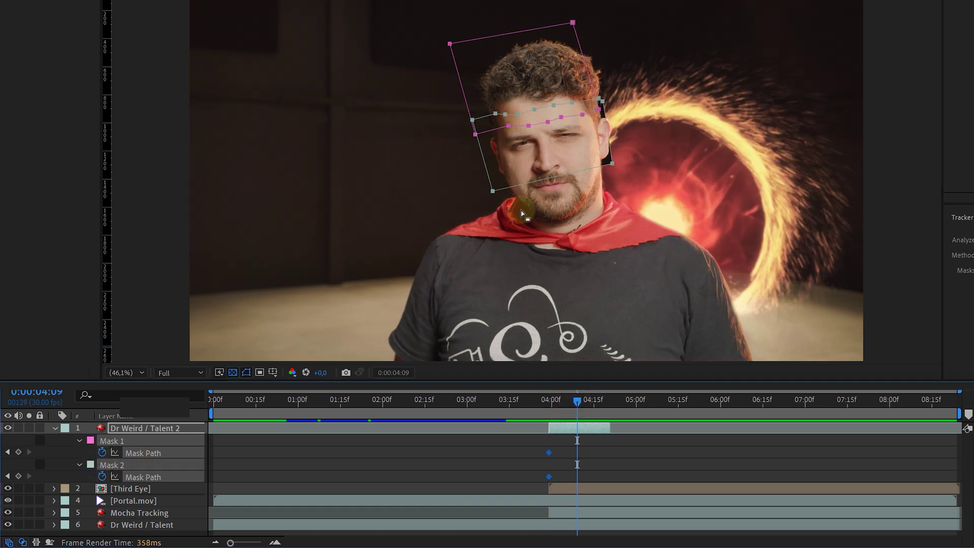
{"action": "left_click_drag", "start_coordinate": [473, 120], "coordinate": [480, 156]}
{"action": "left_click_drag", "start_coordinate": [505, 115], "coordinate": [505, 147]}
{"action": "left_click_drag", "start_coordinate": [554, 104], "coordinate": [534, 126]}
{"action": "key", "text": "Page_Down"}
{"action": "key", "text": "Page_Down"}
{"action": "key", "text": "Page_Down"}
{"action": "key", "text": "Page_Down"}
{"action": "key", "text": "Page_Down"}
{"action": "key", "text": "Page_Down"}
{"action": "key", "text": "Page_Down"}
{"action": "key", "text": "slash"}
{"action": "mouse_move", "coordinate": [588, 405]}
{"action": "left_mouse_down"}
{"action": "mouse_move", "coordinate": [609, 409]}
{"action": "mouse_move", "coordinate": [555, 407]}
{"action": "mouse_move", "coordinate": [599, 409]}
{"action": "left_mouse_up"}
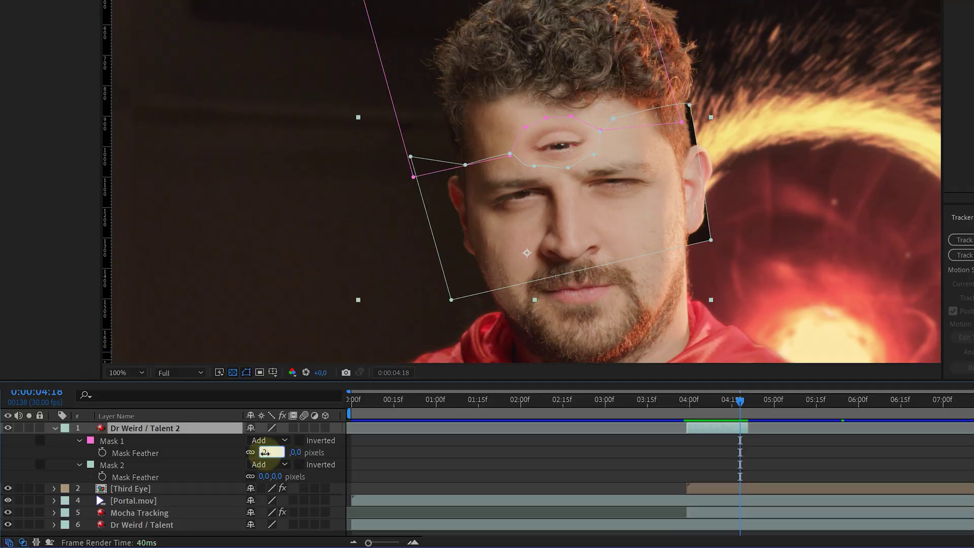
Step: Set Mask Feather to 20 pixels on Mask 1 and Mask 2
{"action": "type", "text": "0"}
{"action": "key", "text": "Tab"}
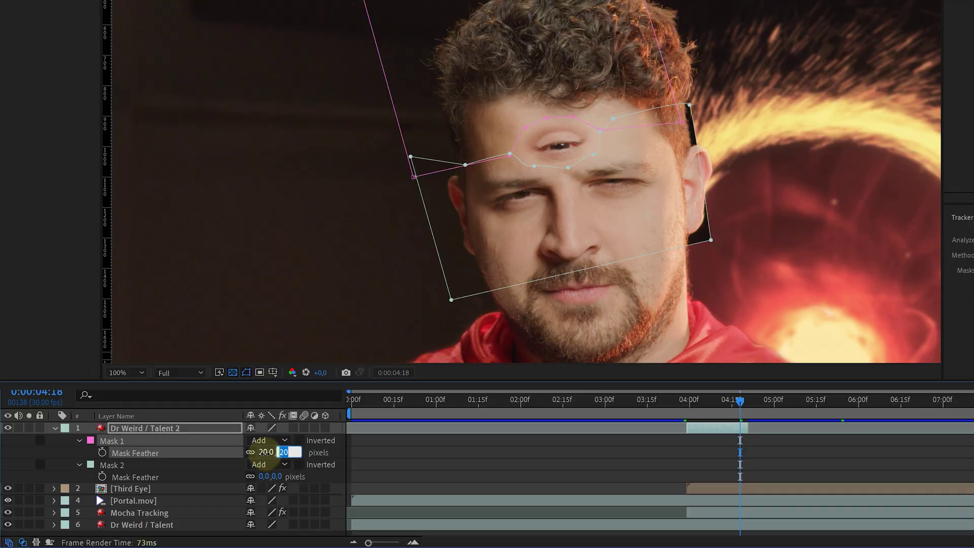
{"action": "key", "text": "Return"}
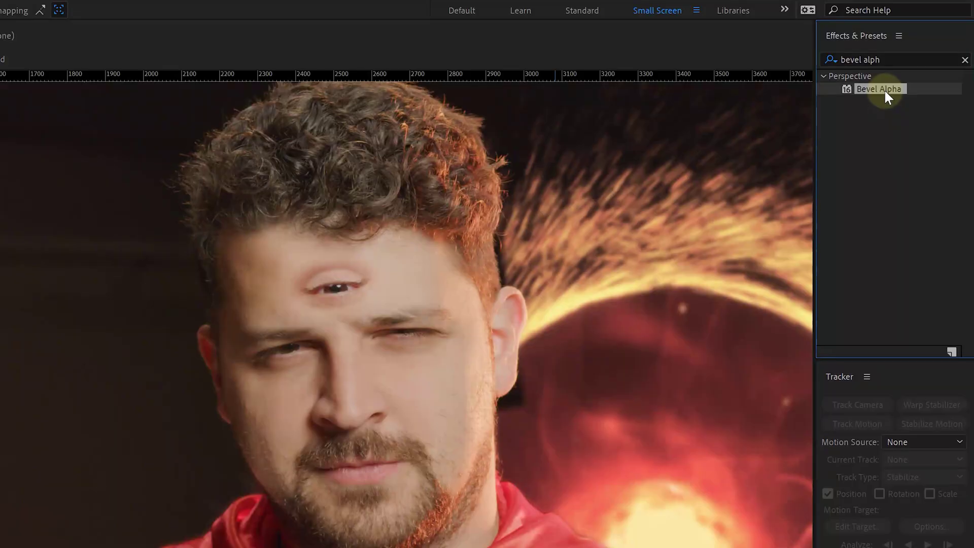
Step: Apply Bevel Alpha: Edge Thickness 32.70, Light Angle +63°, Light Intensity 0.18
{"action": "left_click_drag", "start_coordinate": [863, 87], "coordinate": [166, 424]}
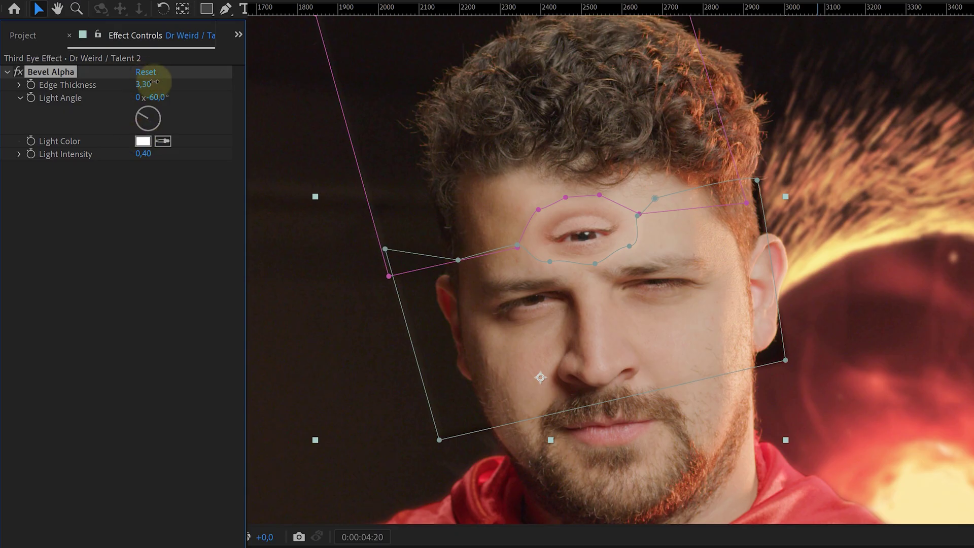
{"action": "left_click_drag", "start_coordinate": [153, 82], "coordinate": [226, 82]}
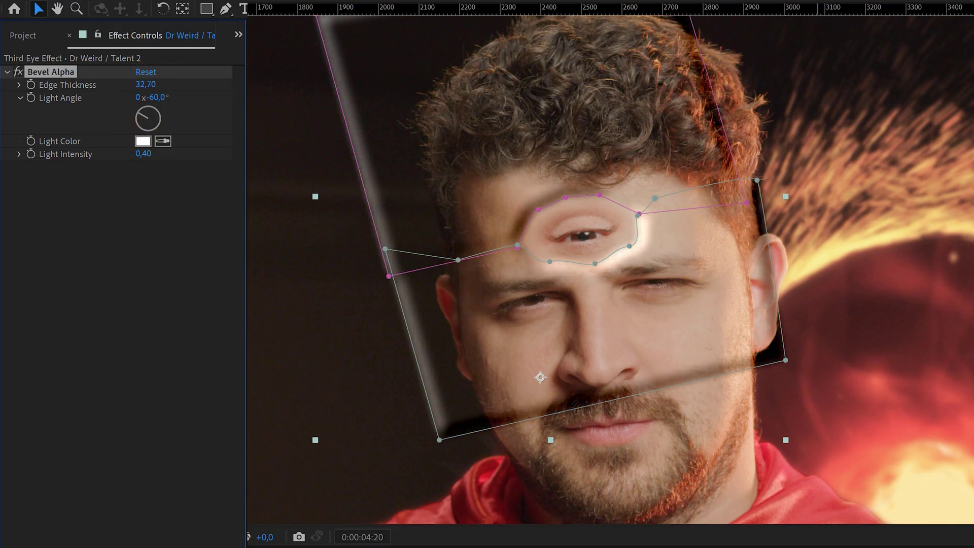
{"action": "left_click_drag", "start_coordinate": [144, 120], "coordinate": [172, 104]}
{"action": "left_click_drag", "start_coordinate": [138, 153], "coordinate": [127, 154]}
{"action": "left_click", "coordinate": [725, 401]}
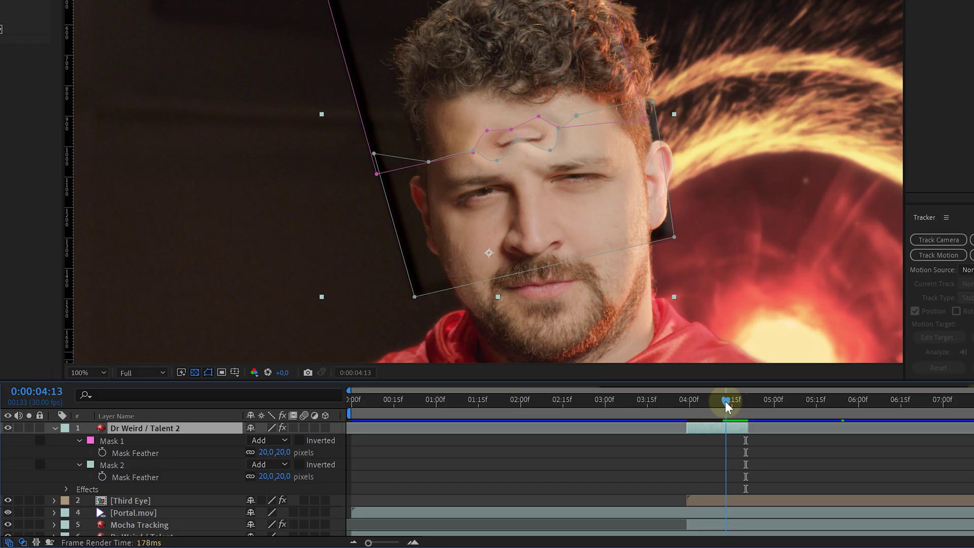
{"action": "mouse_move", "coordinate": [726, 401]}
{"action": "left_mouse_down"}
{"action": "mouse_move", "coordinate": [714, 404]}
{"action": "mouse_move", "coordinate": [725, 401]}
{"action": "left_mouse_up"}
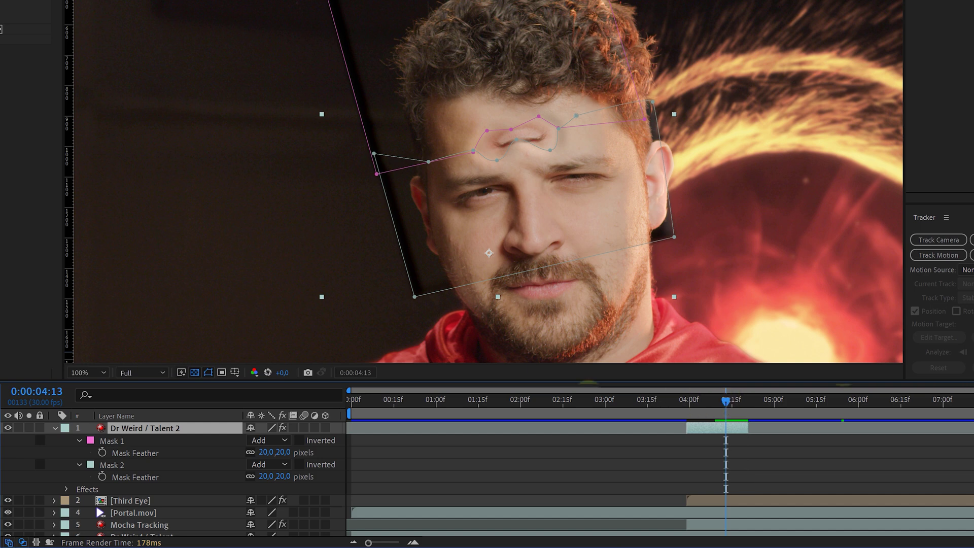
Step: Draw a mask on the Skin Overlay layer enlarged over the forehead
{"action": "key", "text": "u"}
{"action": "left_click_drag", "start_coordinate": [725, 401], "coordinate": [745, 401]}
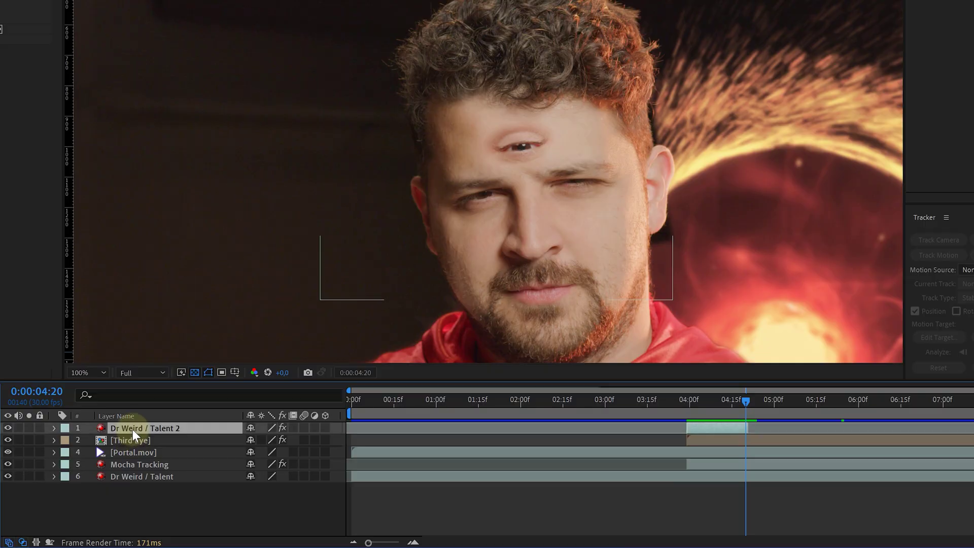
{"action": "right_click", "coordinate": [132, 429]}
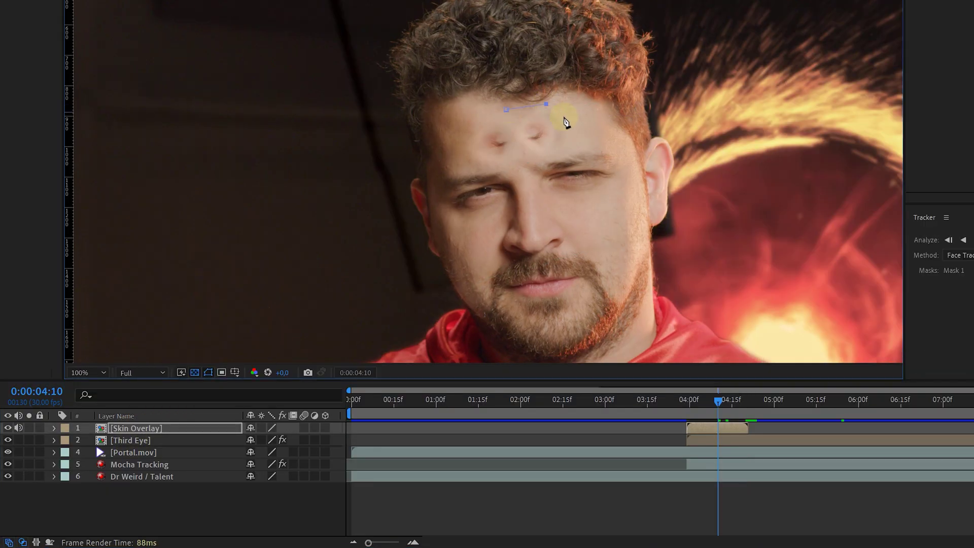
{"action": "left_click_drag", "start_coordinate": [546, 104], "coordinate": [571, 151]}
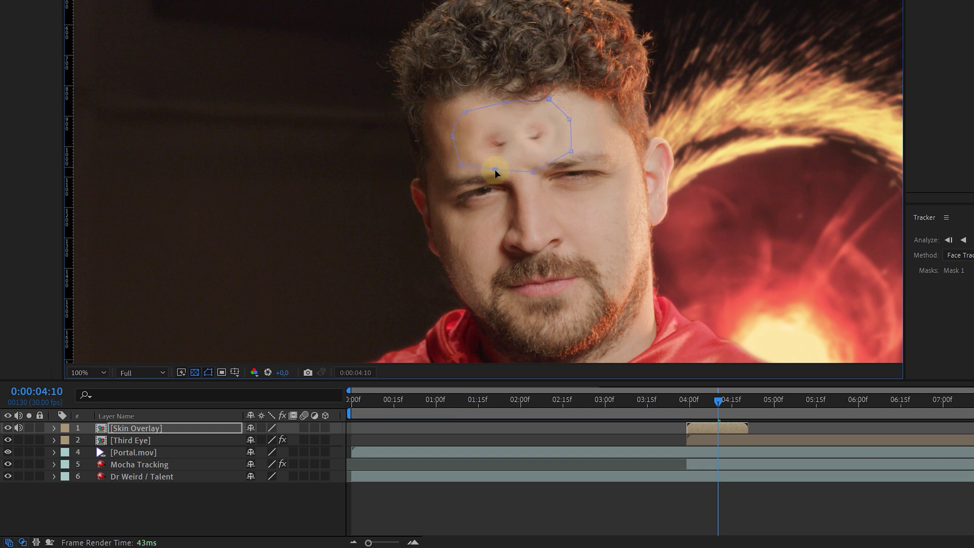
Step: Feather the Skin Overlay mask to 81 pixels and preview its opacity fade
{"action": "key", "text": "f"}
{"action": "left_click_drag", "start_coordinate": [280, 452], "coordinate": [289, 452]}
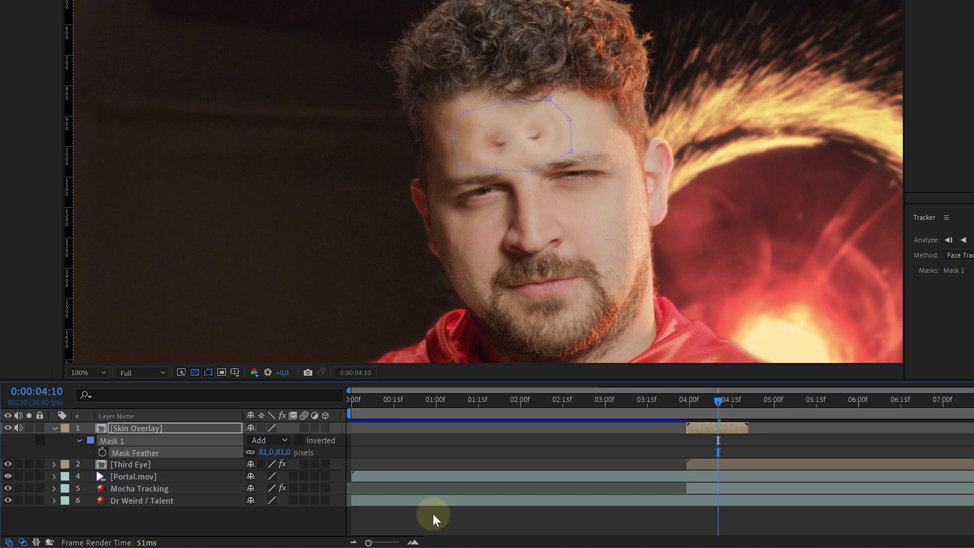
{"action": "key", "text": "t"}
{"action": "left_click_drag", "start_coordinate": [716, 402], "coordinate": [741, 398]}
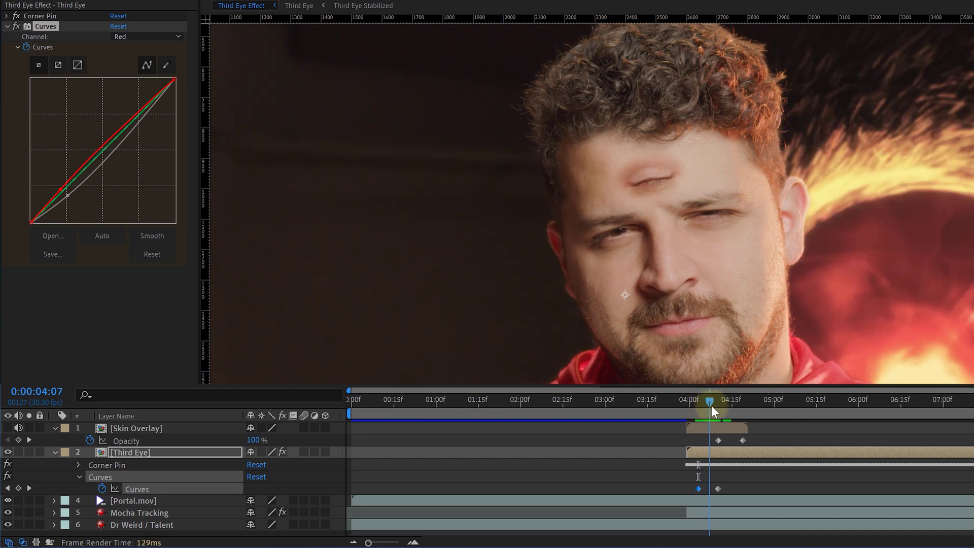
Step: Collapse the Third Eye layer's expanded Curves keyframe properties in the timeline
{"action": "key", "text": "u"}
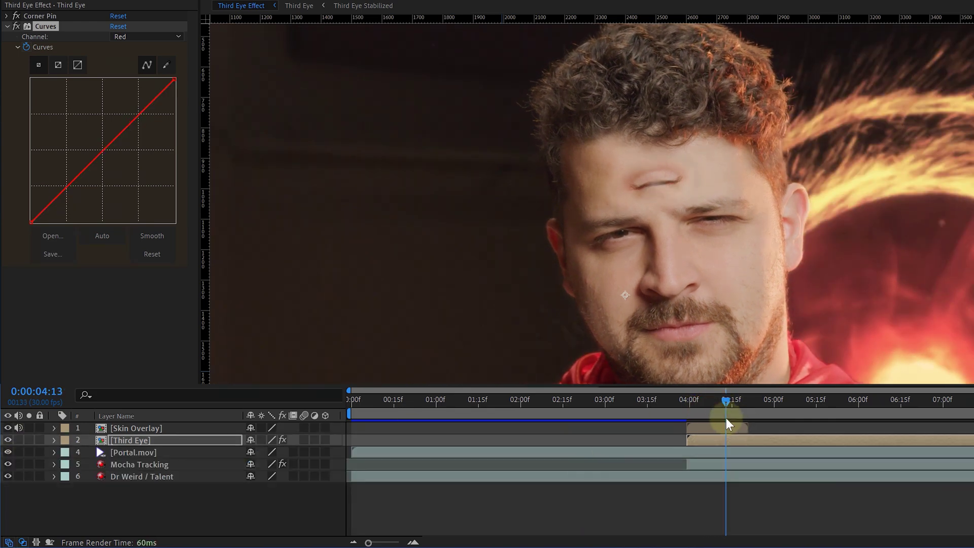